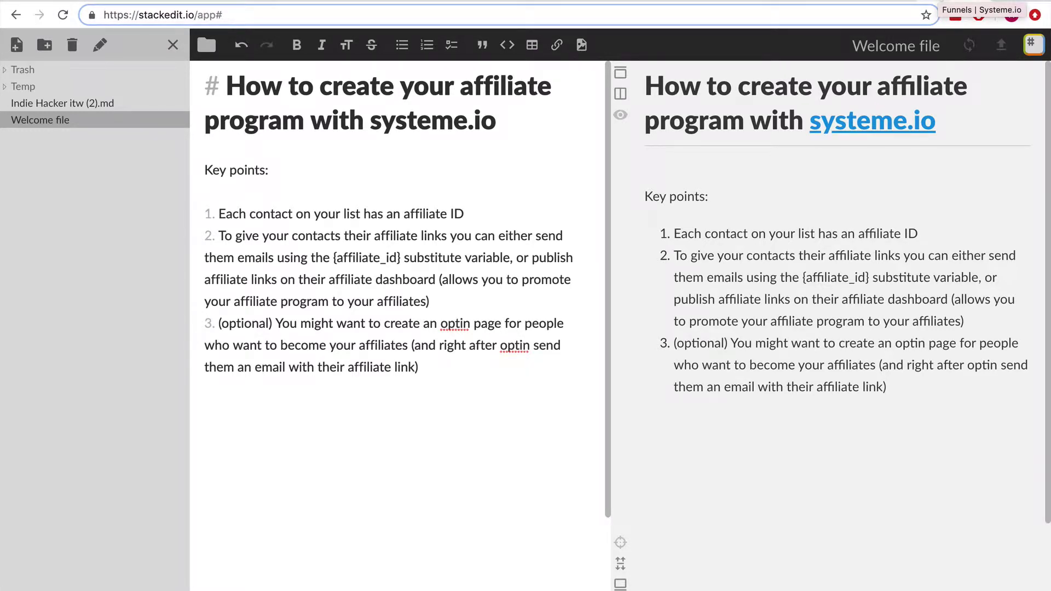
# Switch from the StackEdit notes to the systeme.io Funnels list with the affiliate registration funnel
pyautogui.click(980, 2)
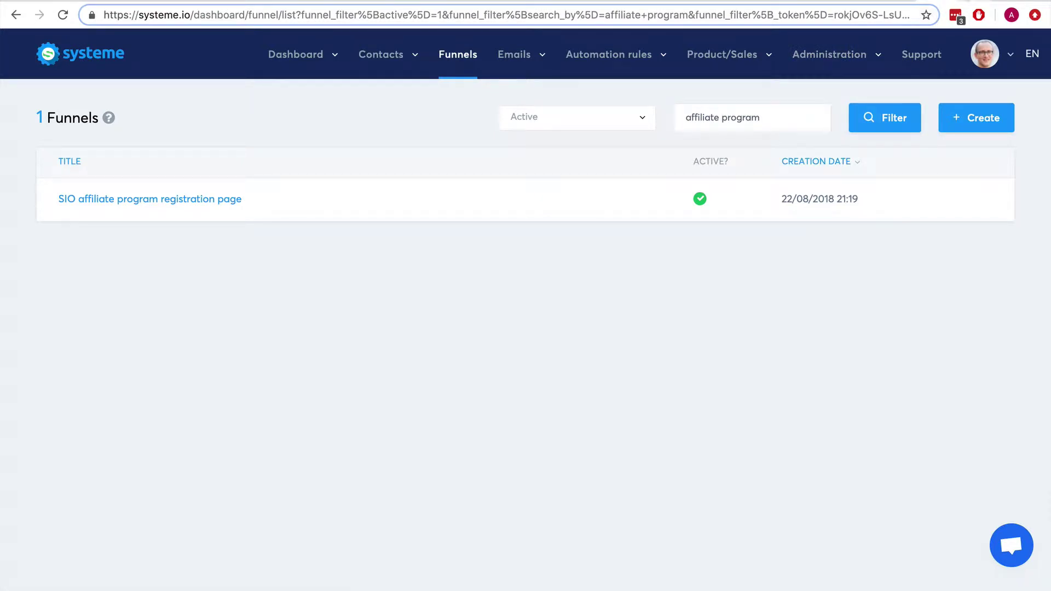
# Glance at the StackEdit notes, then open the Emails > Newsletter list in a new browser tab
pyautogui.click(969, 2)
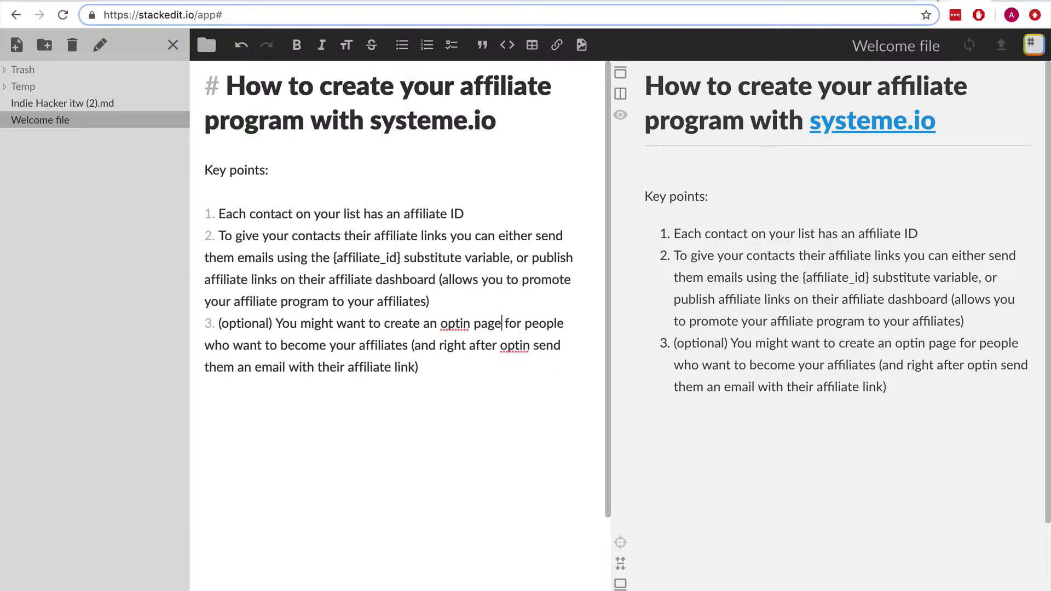
pyautogui.click(937, 1)
pyautogui.moveTo(505, 58)
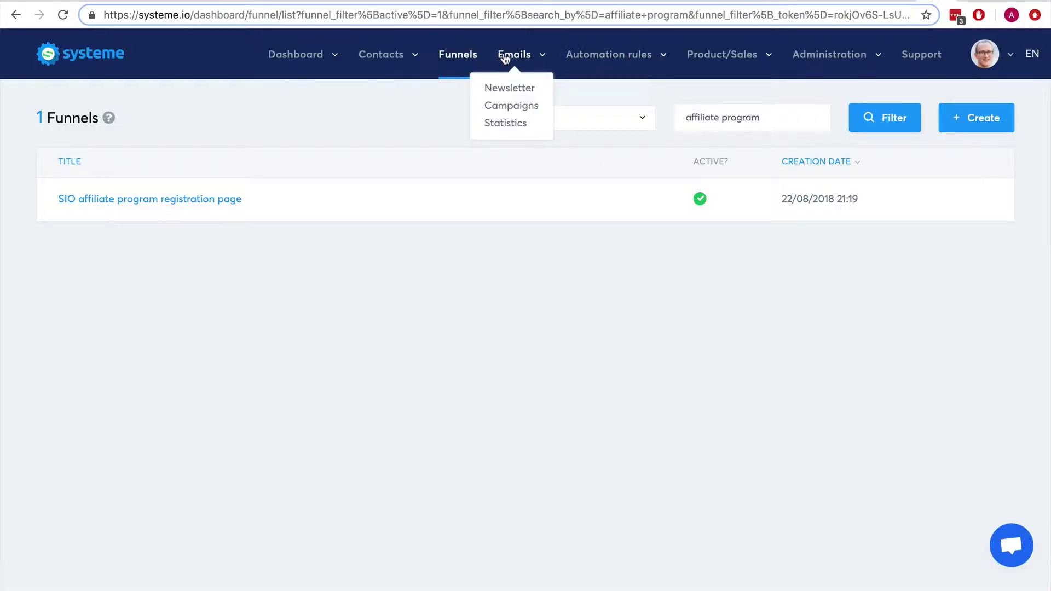
pyautogui.rightClick(517, 89)
pyautogui.click(530, 95)
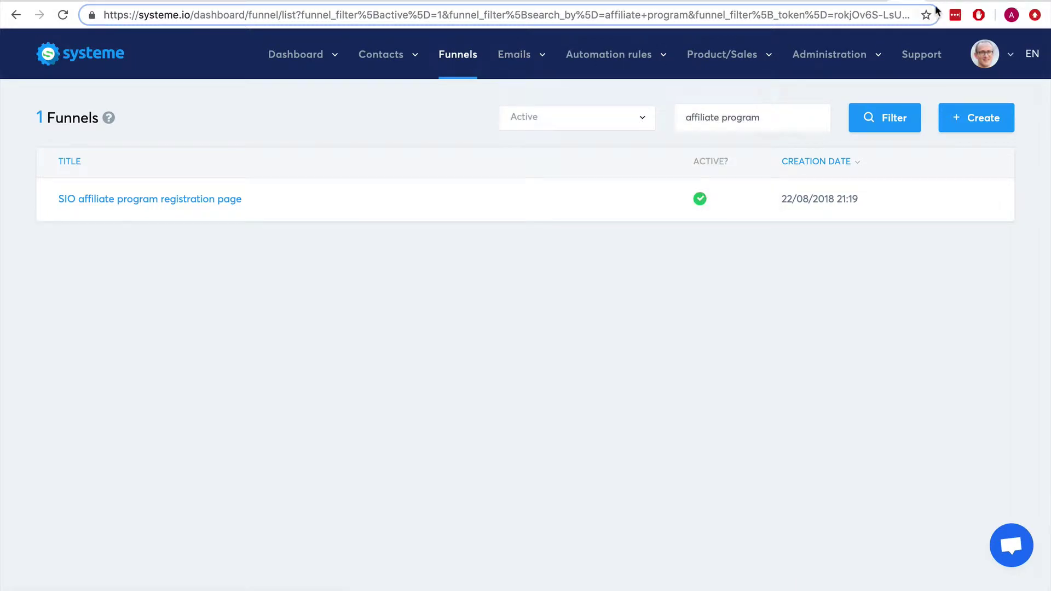
# Start a new blank newsletter and scroll down to its available substitutes
pyautogui.click(936, 1)
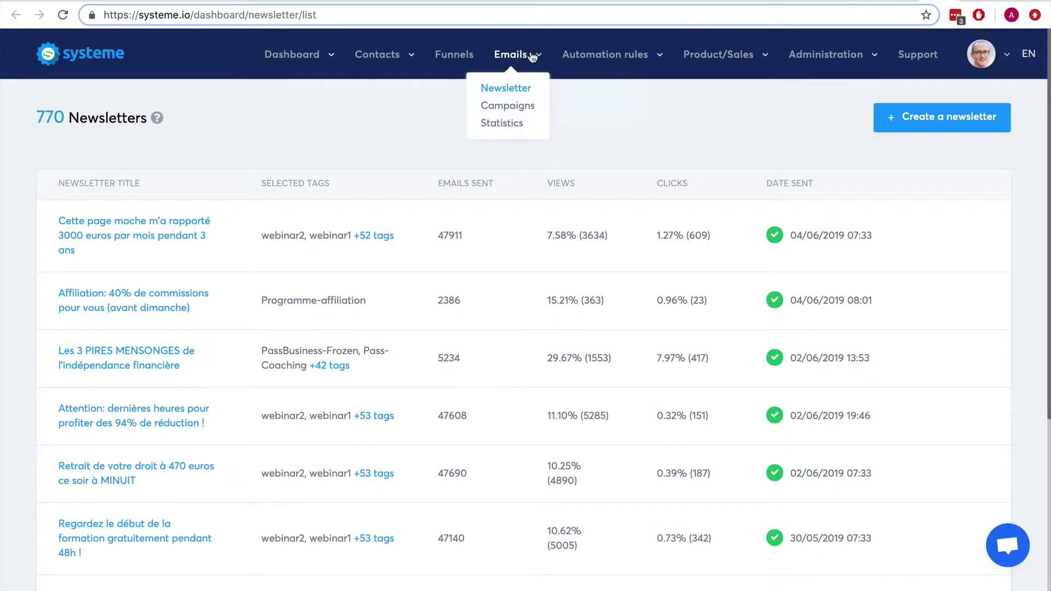
pyautogui.click(938, 120)
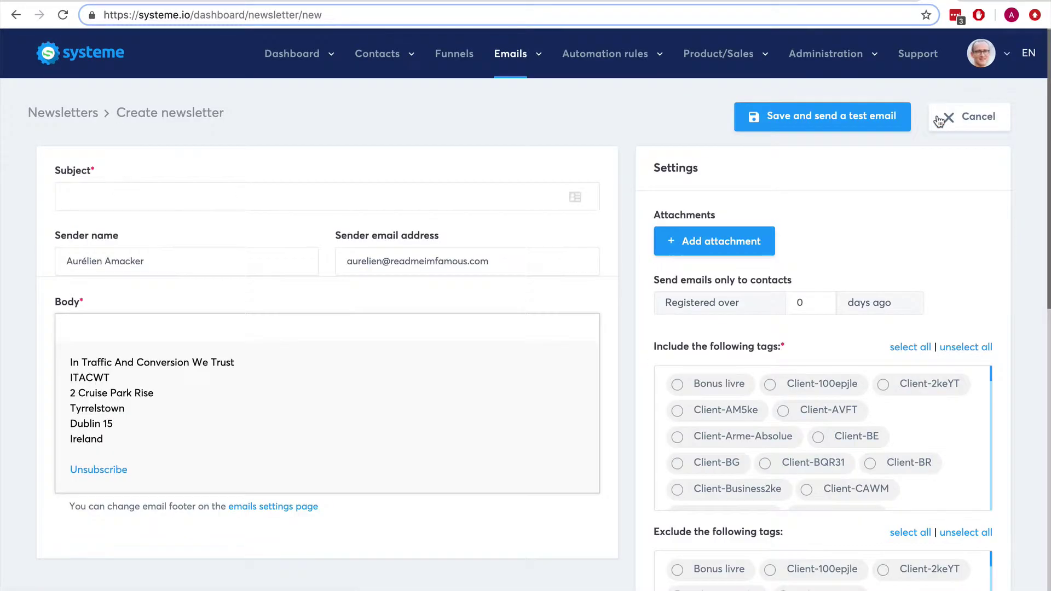
pyautogui.scroll(-7, 997, 324)
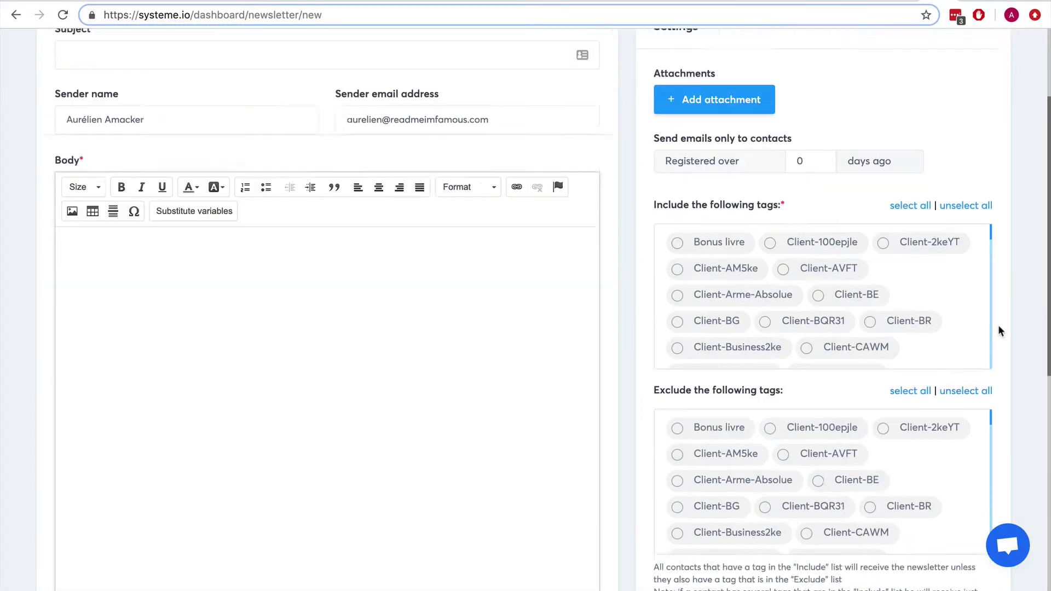
pyautogui.scroll(-1, 998, 330)
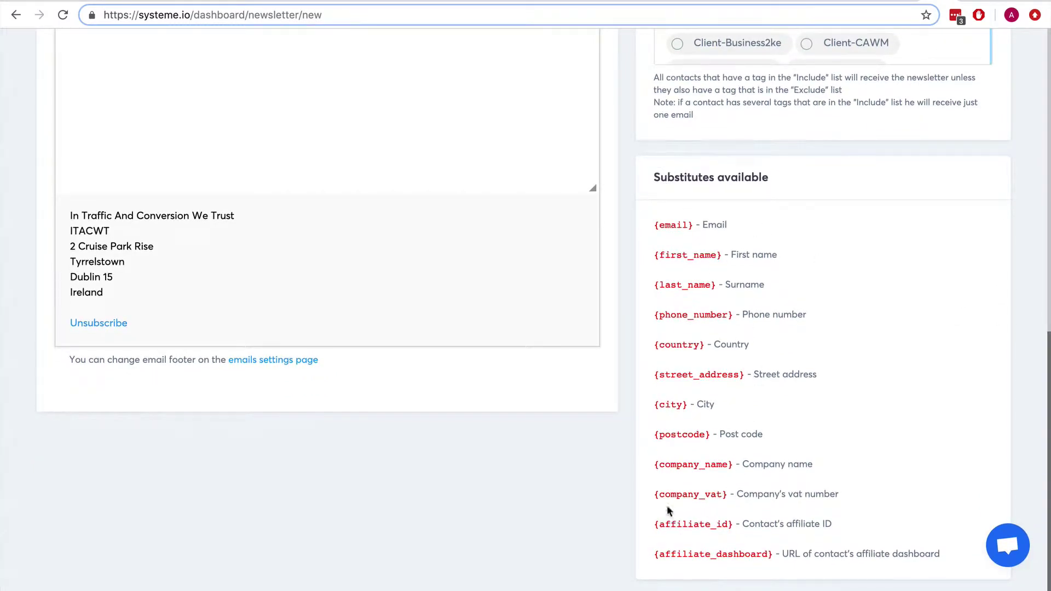
pyautogui.scroll(1, 670, 509)
pyautogui.scroll(-1, 670, 509)
# Select the {affiliate_id} substitute, then the {affiliate_dashboard} substitute instead
pyautogui.moveTo(654, 523); pyautogui.dragTo(736, 524)
pyautogui.scroll(1, 736, 523)
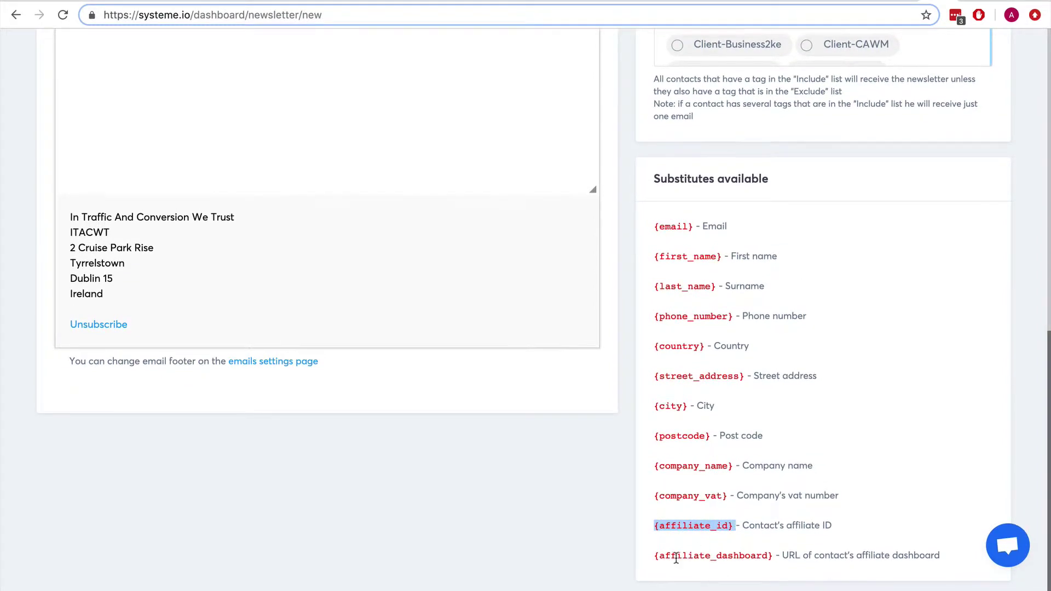
pyautogui.scroll(-1, 654, 559)
pyautogui.moveTo(653, 554); pyautogui.dragTo(772, 554)
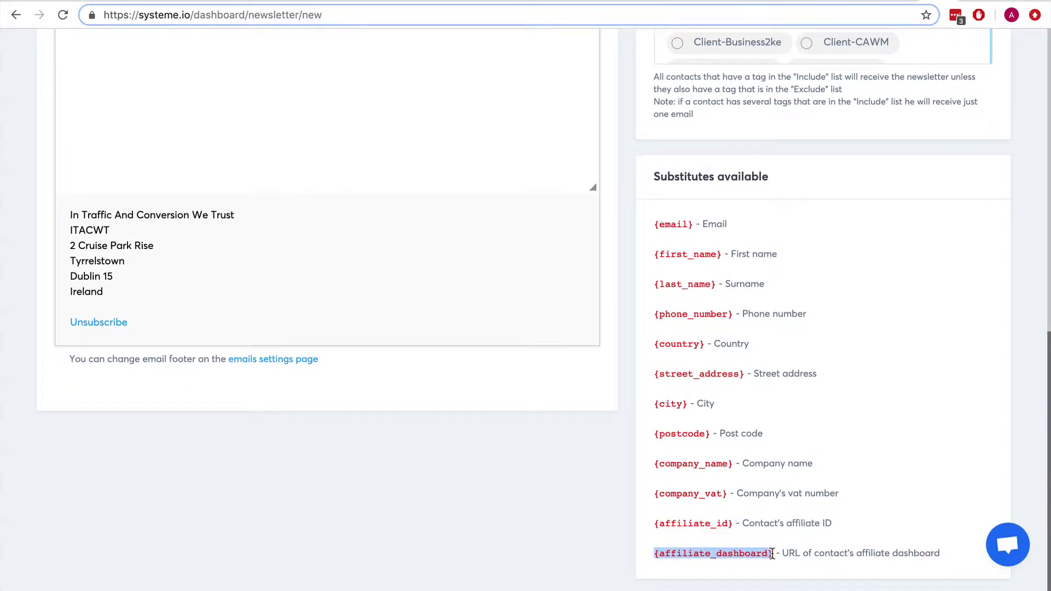
pyautogui.scroll(1, 873, 436)
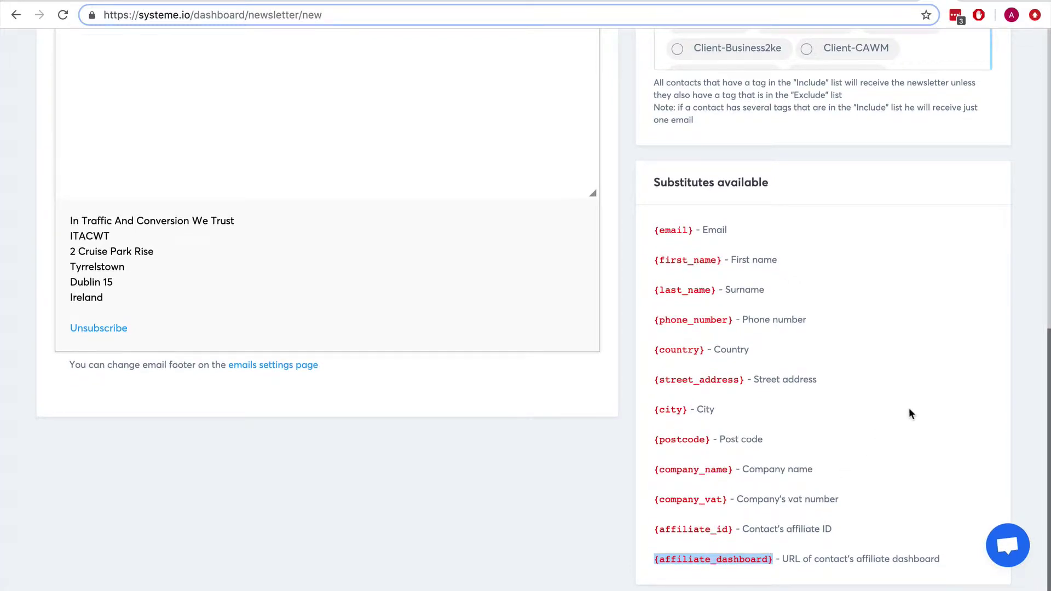
pyautogui.scroll(8, 984, 333)
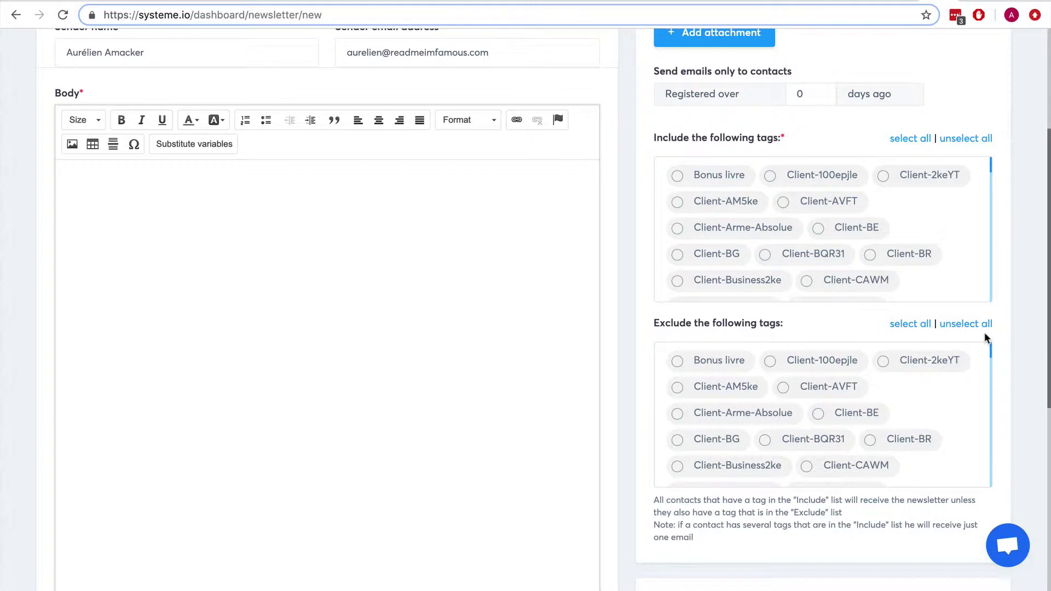
pyautogui.scroll(3, 984, 333)
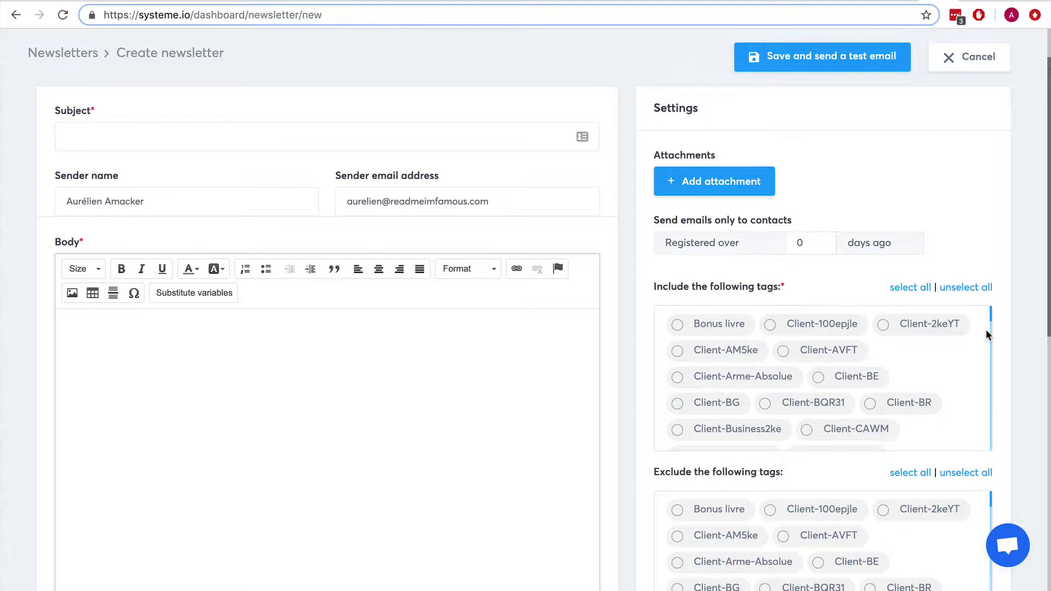
pyautogui.scroll(1, 985, 329)
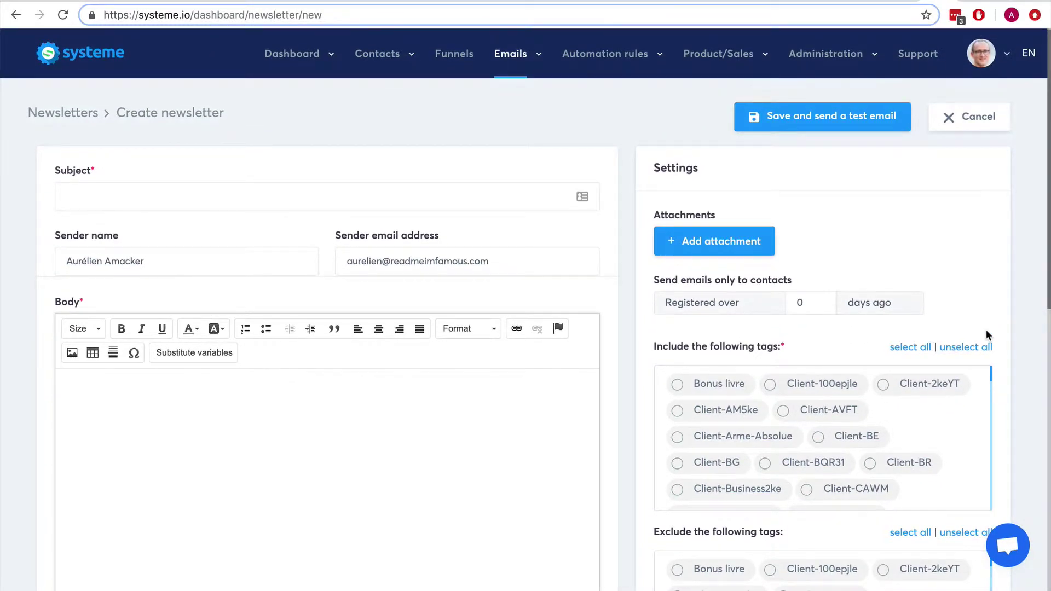
pyautogui.scroll(-8, 996, 345)
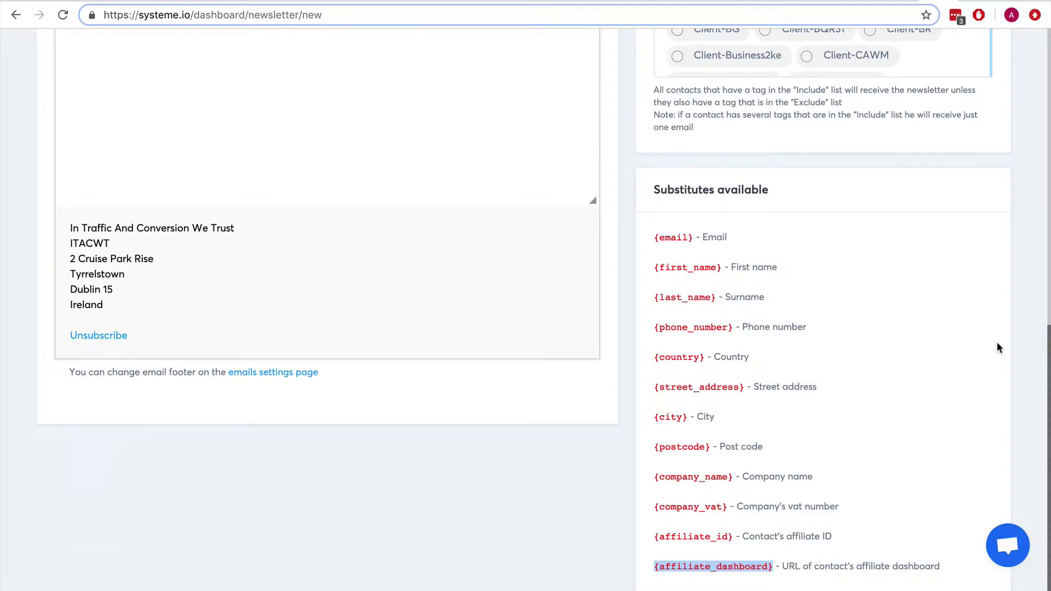
pyautogui.scroll(10, 996, 344)
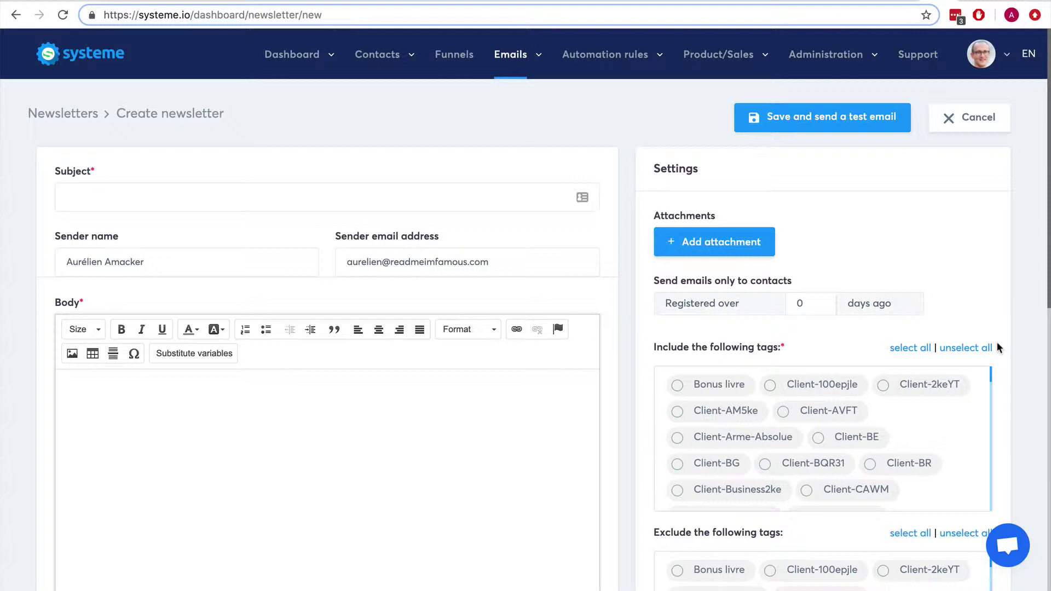
pyautogui.moveTo(599, 61)
pyautogui.scroll(-10, 1016, 263)
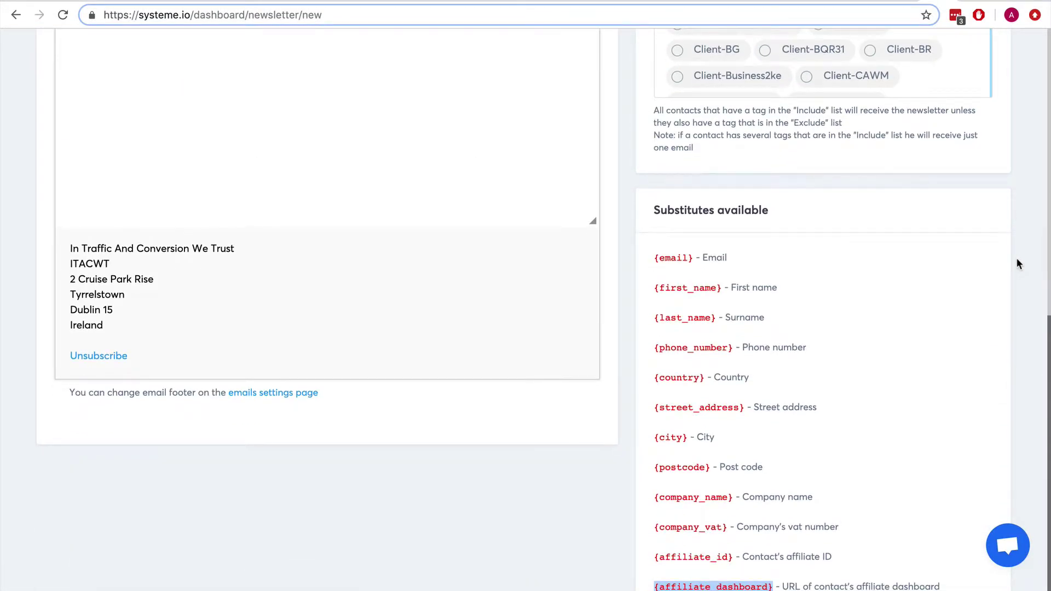
pyautogui.scroll(-1, 1015, 257)
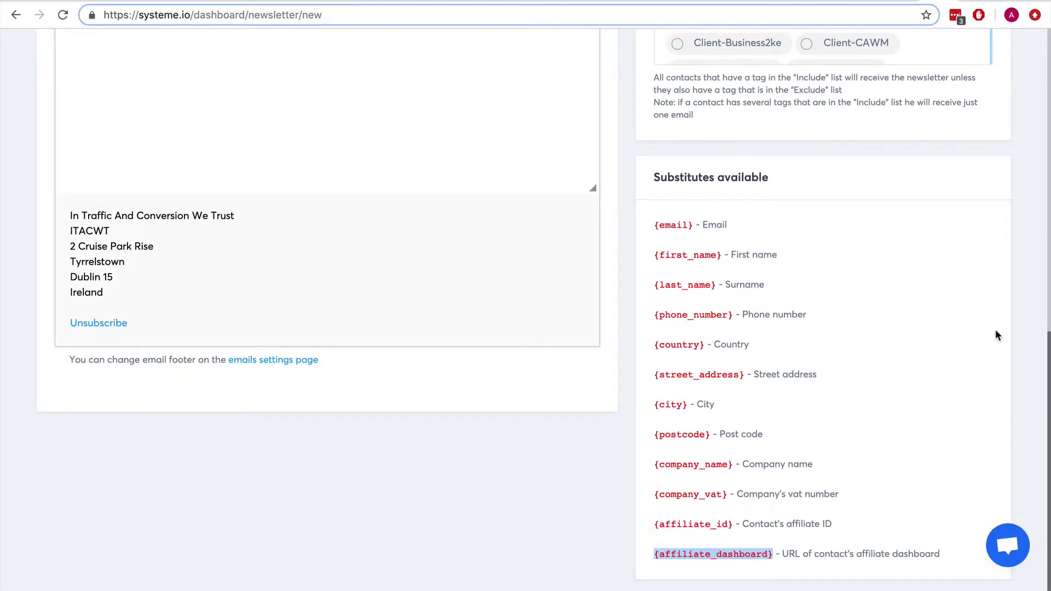
pyautogui.scroll(12, 996, 333)
pyautogui.click(265, 407)
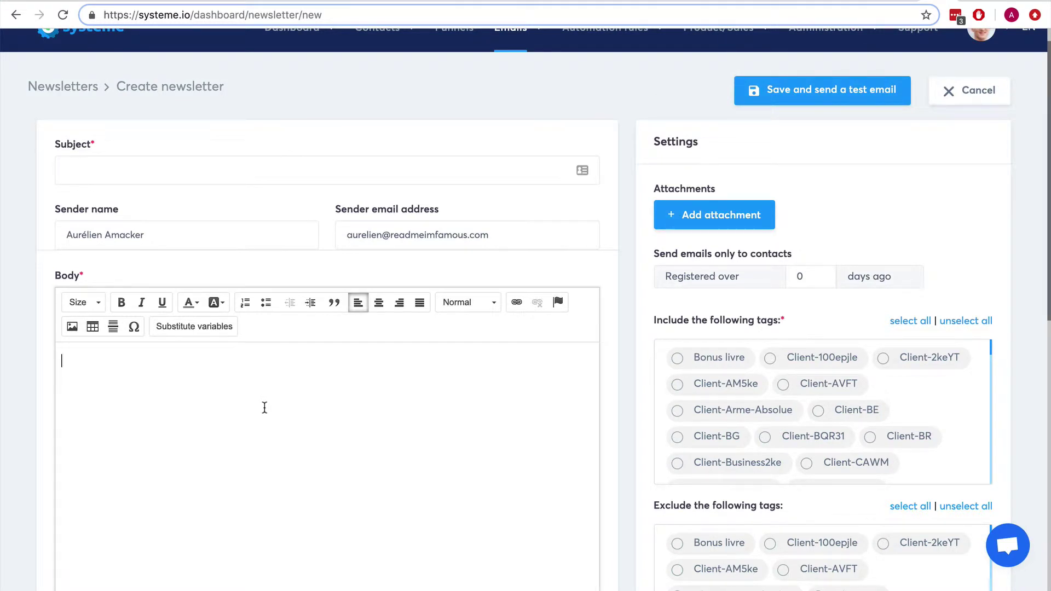
pyautogui.write('https://systeme.io')
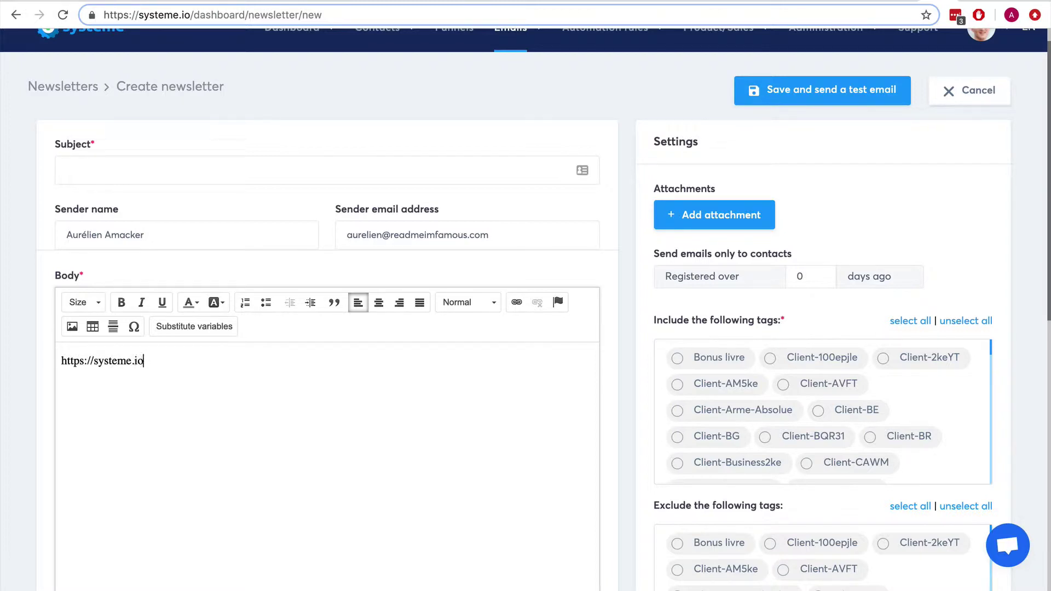
pyautogui.write('?sa=')
pyautogui.scroll(-8, 1019, 406)
pyautogui.scroll(-3, 1016, 399)
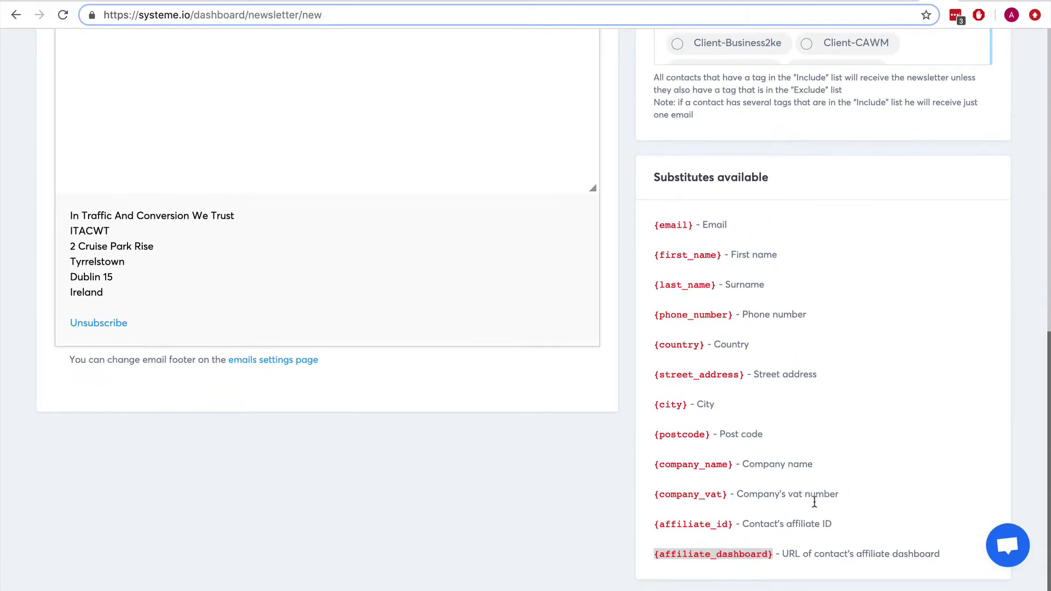
pyautogui.moveTo(654, 524); pyautogui.dragTo(733, 521)
pyautogui.hotkey('ctrl', 'c')
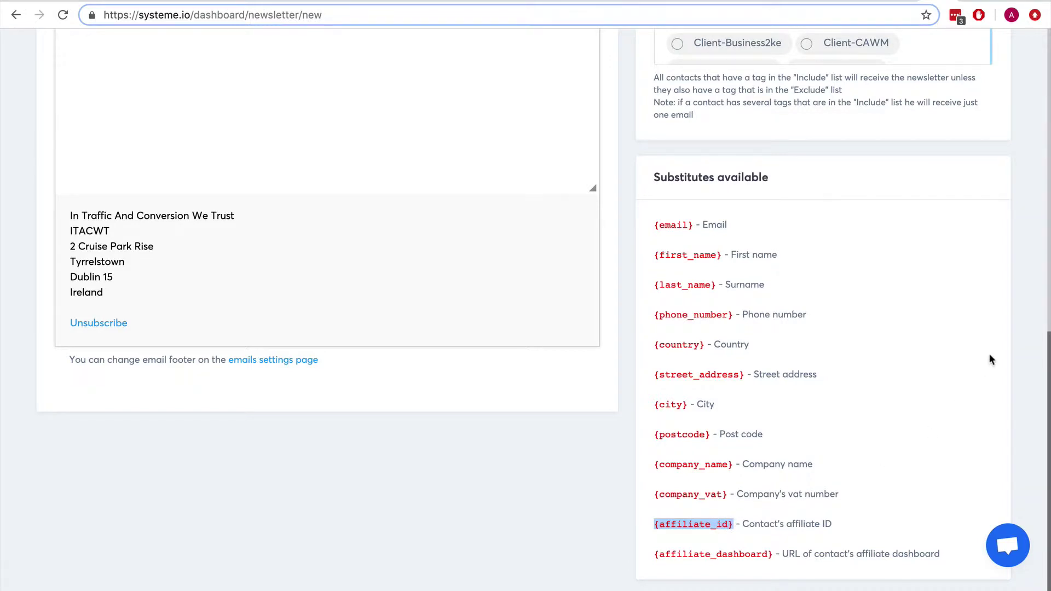
pyautogui.scroll(10, 987, 359)
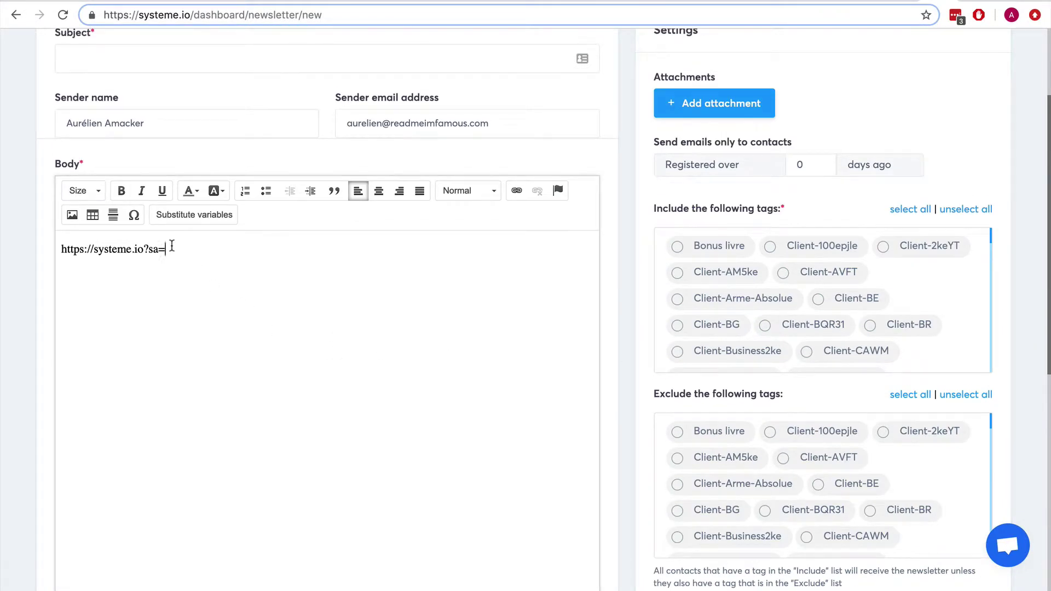
pyautogui.hotkey('ctrl', 'v')
pyautogui.click(94, 250)
pyautogui.write('subdomain')
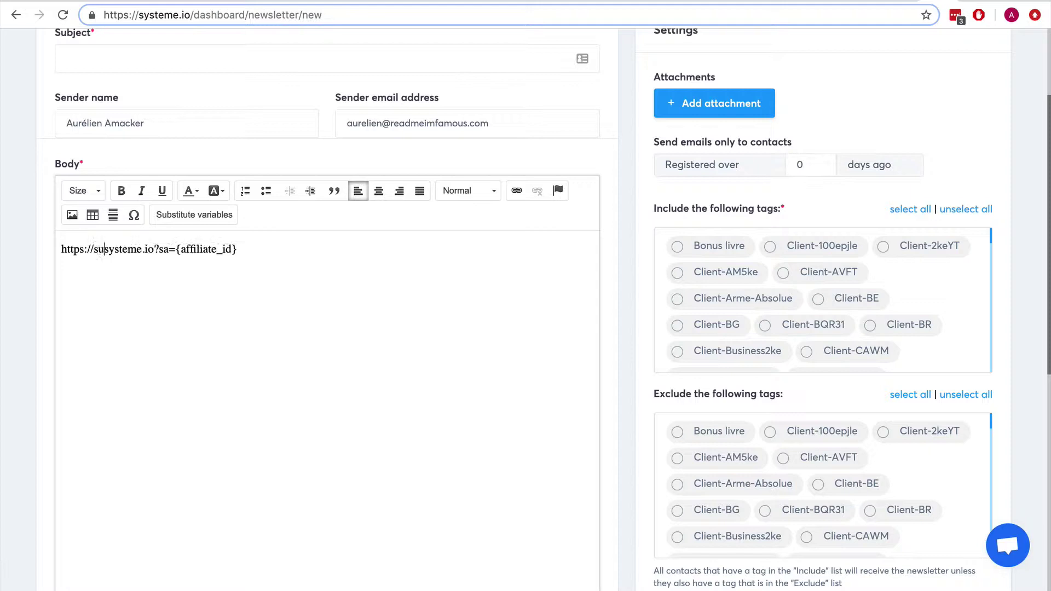
pyautogui.write('.systeme.io')
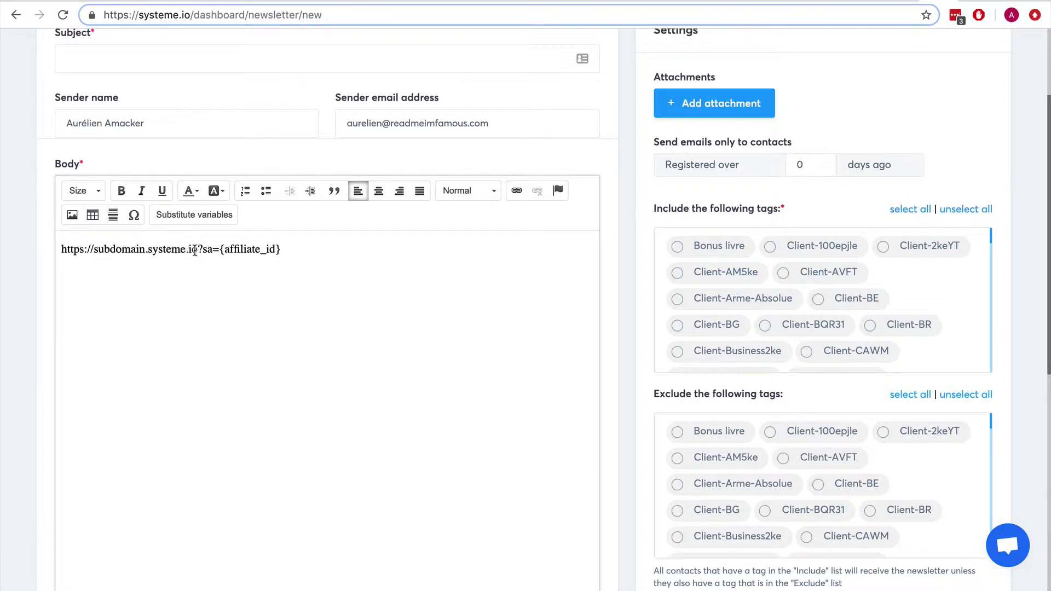
pyautogui.write('/')
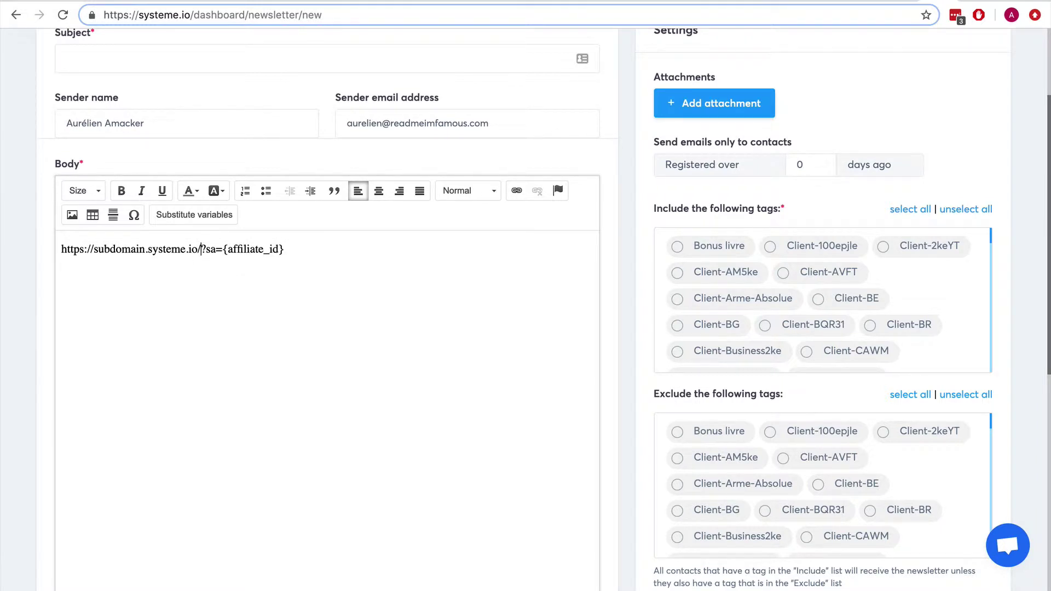
pyautogui.write('optinpage')
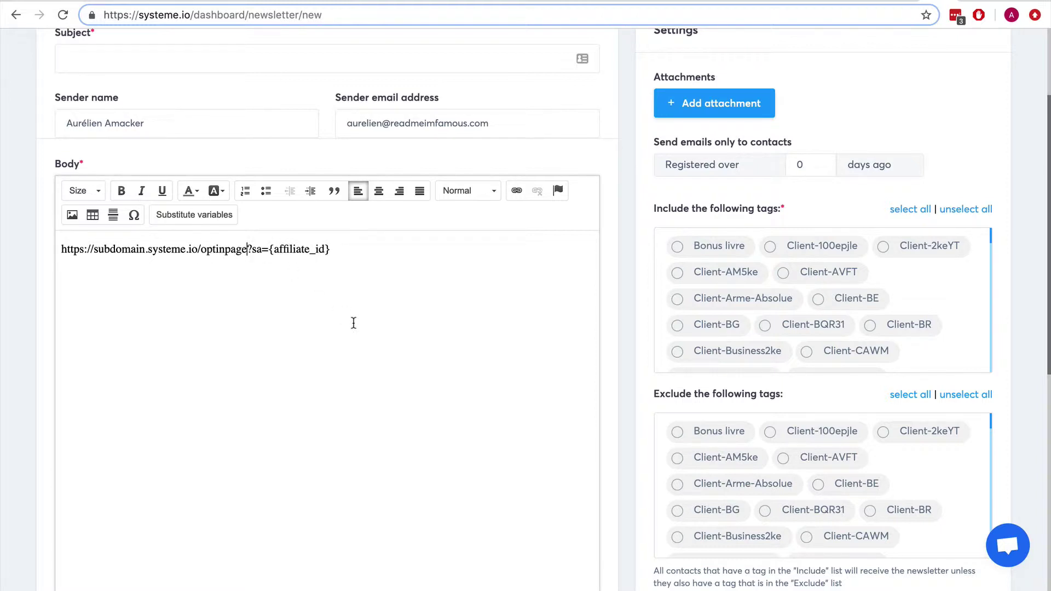
pyautogui.click(331, 250)
pyautogui.scroll(3, 1018, 227)
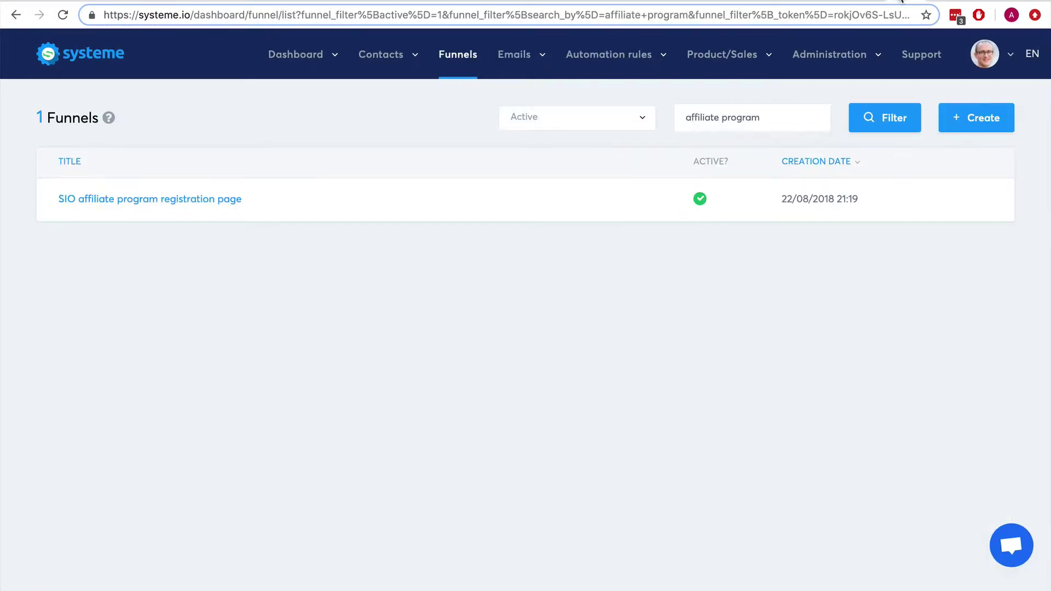
# Open the affiliate program registration funnel and preview its registration page
pyautogui.click(182, 202)
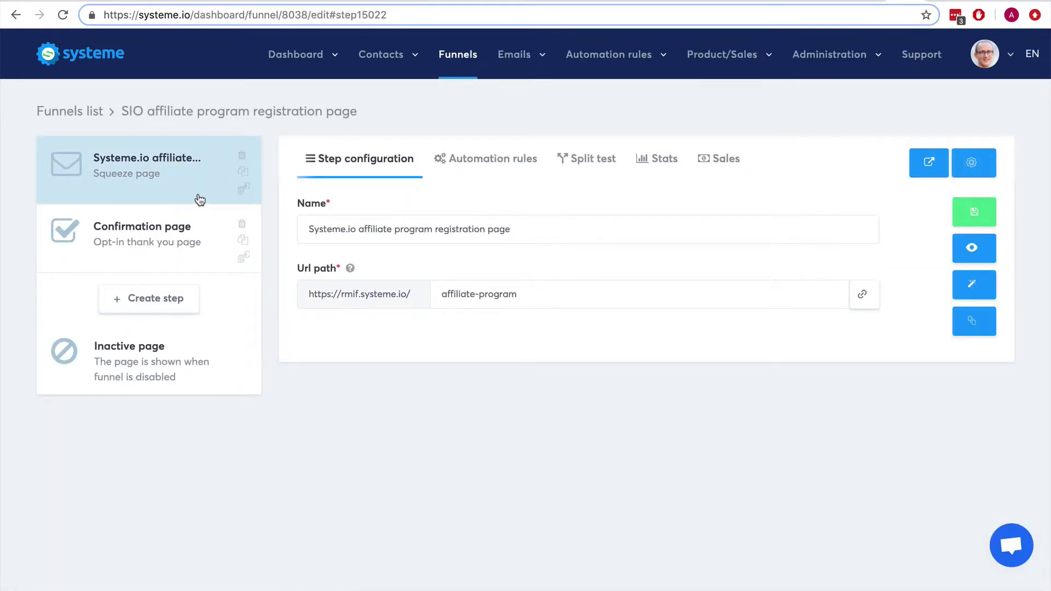
pyautogui.click(971, 248)
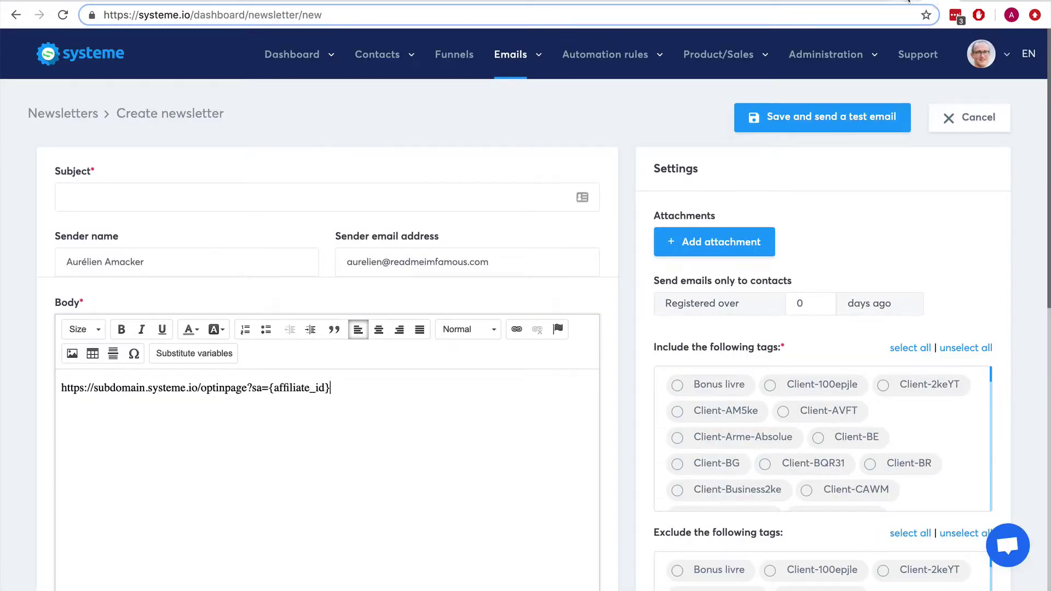
pyautogui.click(906, 1)
pyautogui.scroll(-1, 964, 177)
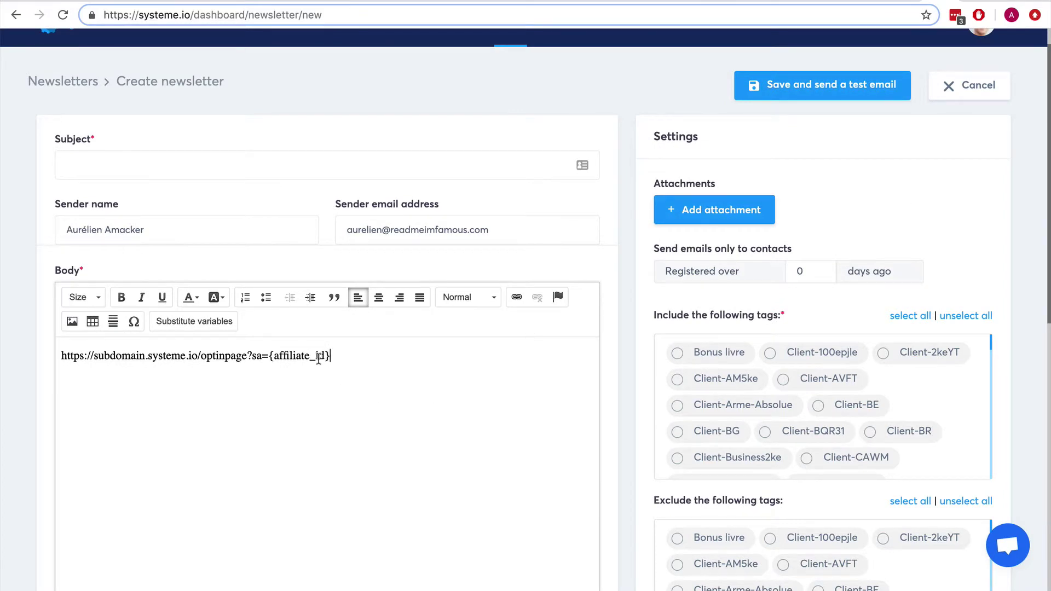
pyautogui.moveTo(330, 357); pyautogui.dragTo(61, 357)
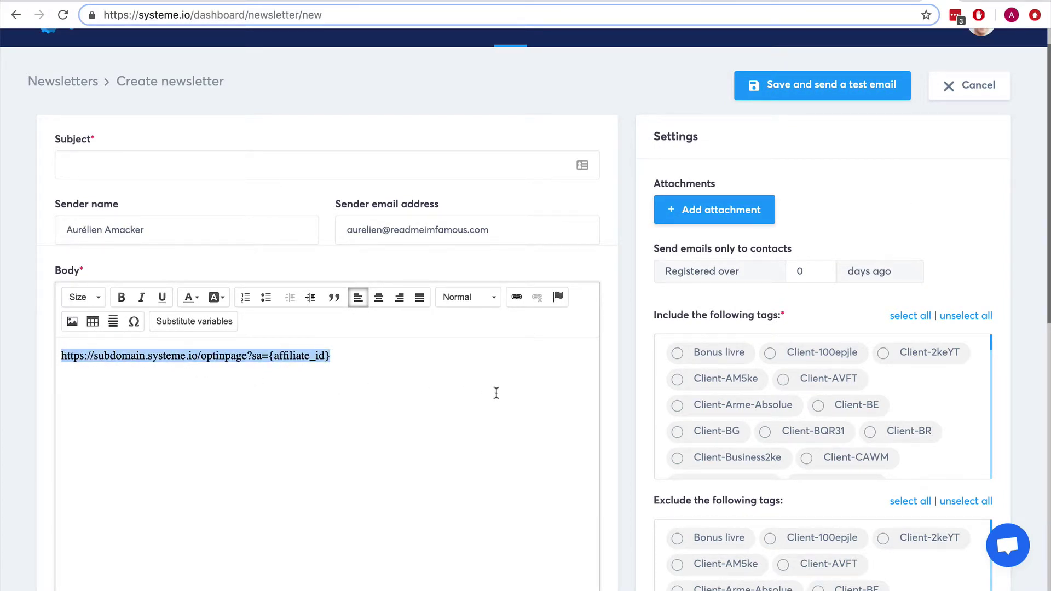
pyautogui.scroll(1, 963, 234)
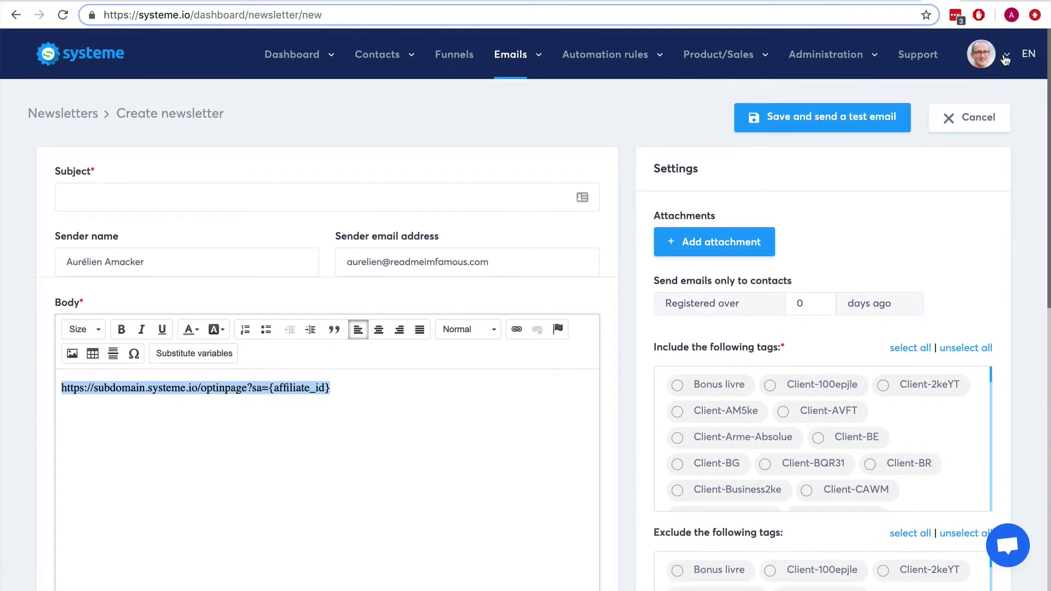
# Open the Affiliate program settings from the account menu in a new tab
pyautogui.click(1005, 57)
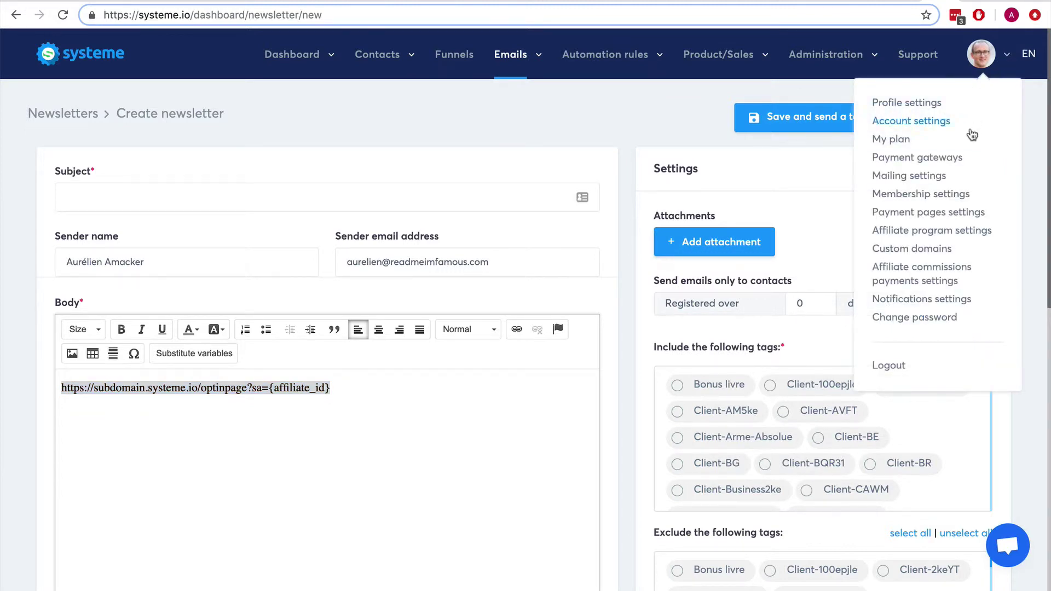
pyautogui.rightClick(929, 239)
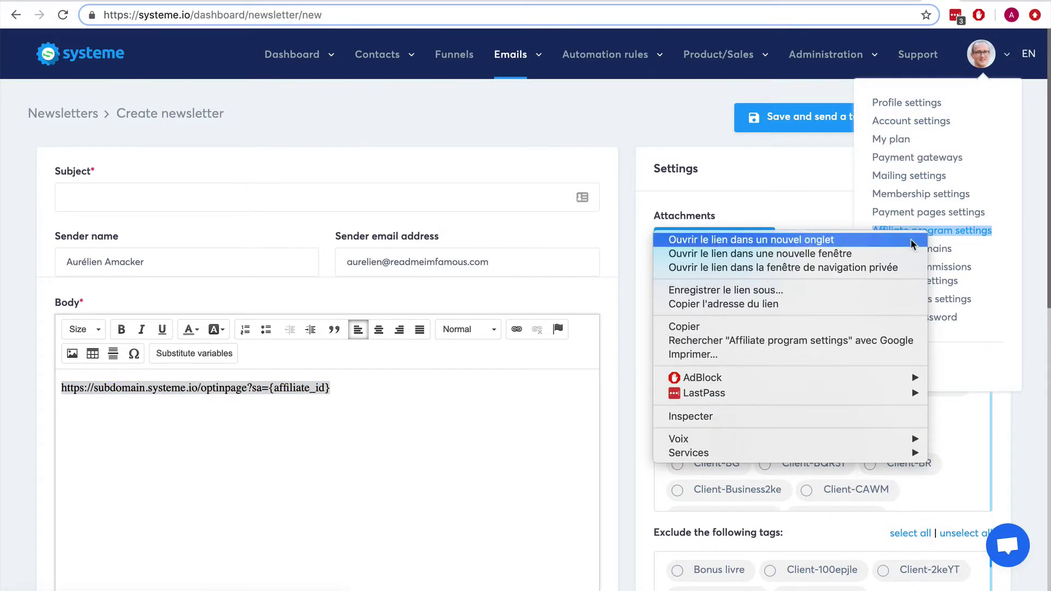
pyautogui.click(911, 239)
pyautogui.click(930, 230)
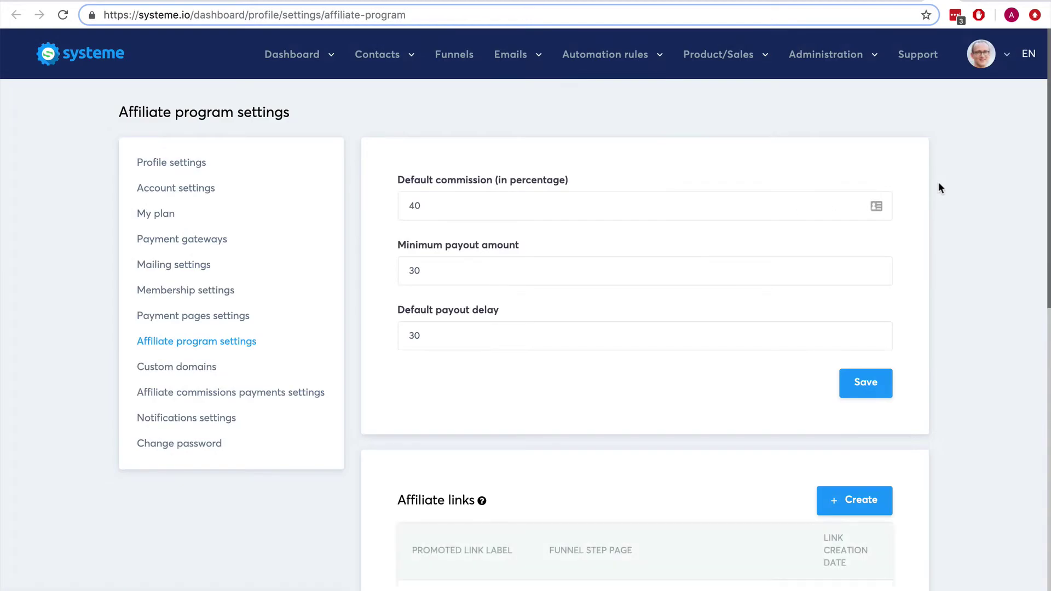
# Review the 40% default commission, 30 minimum payout and affiliate links, then return to the newsletter draft
pyautogui.scroll(-5, 967, 263)
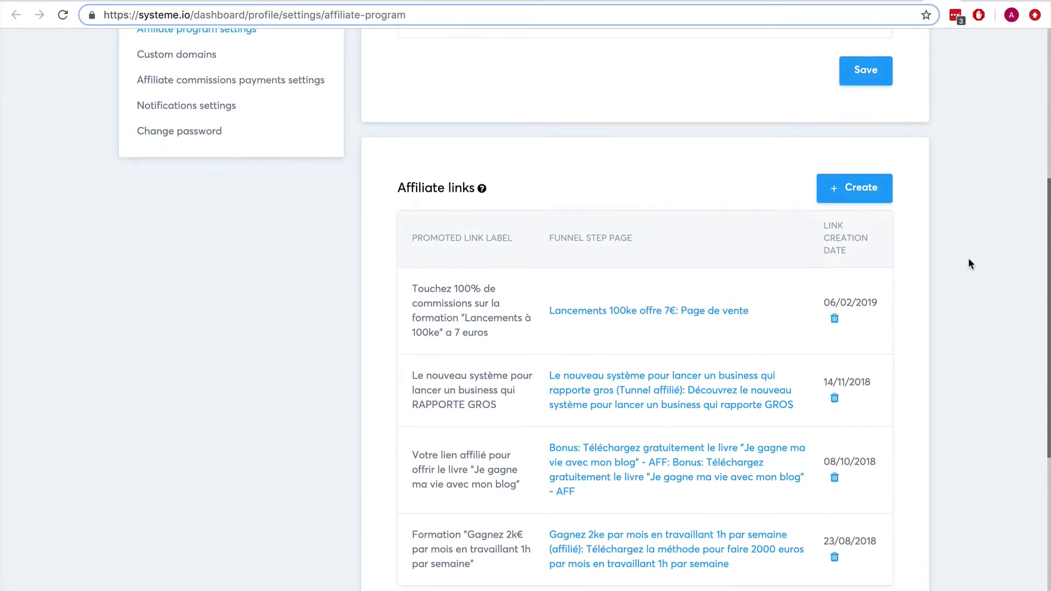
pyautogui.scroll(2, 968, 260)
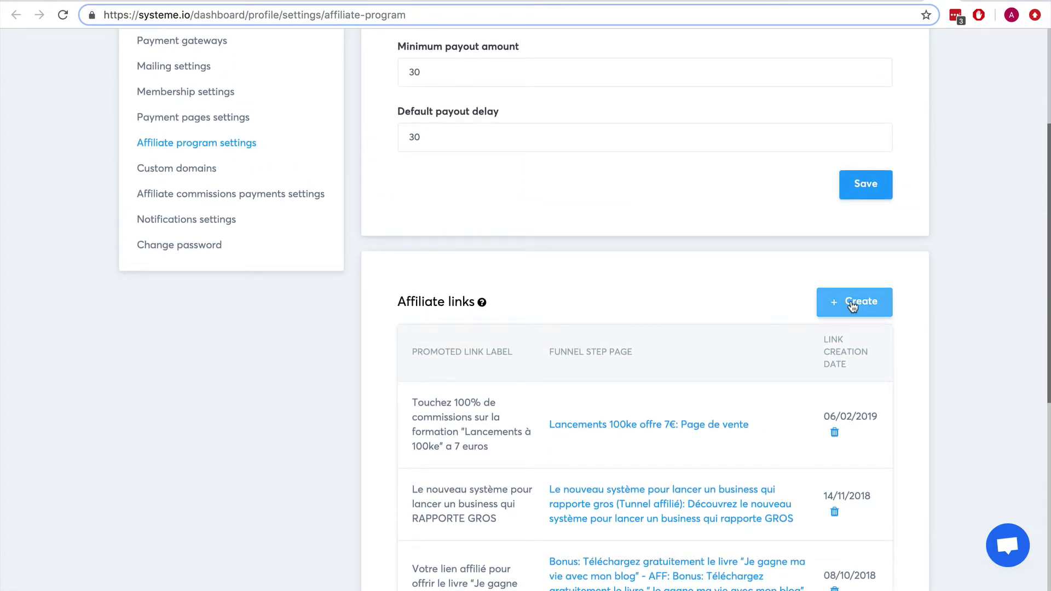
pyautogui.moveTo(483, 305)
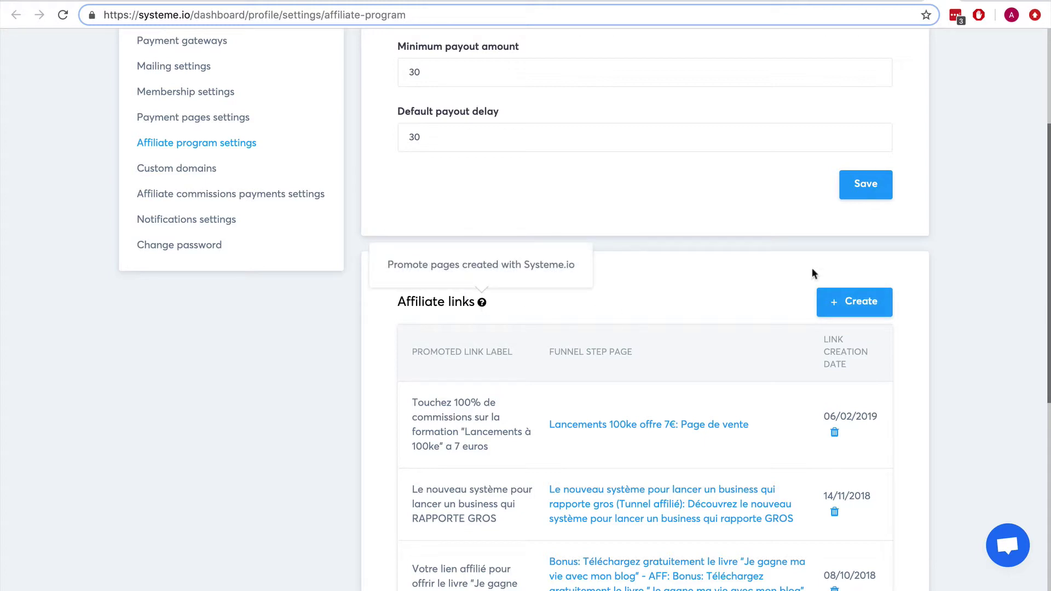
pyautogui.scroll(5, 915, 239)
pyautogui.moveTo(292, 61)
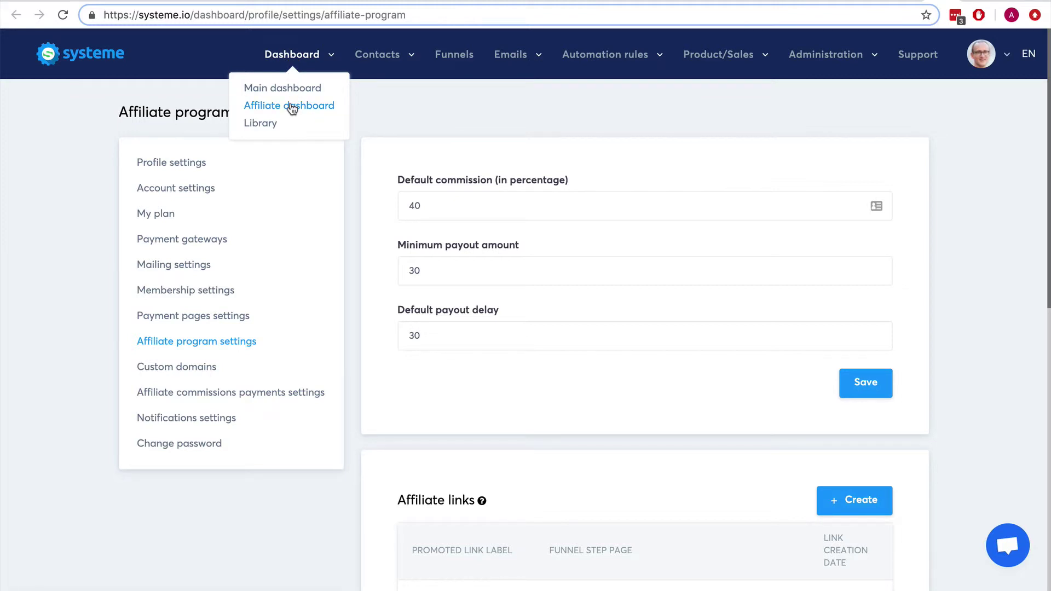
pyautogui.scroll(-4, 958, 290)
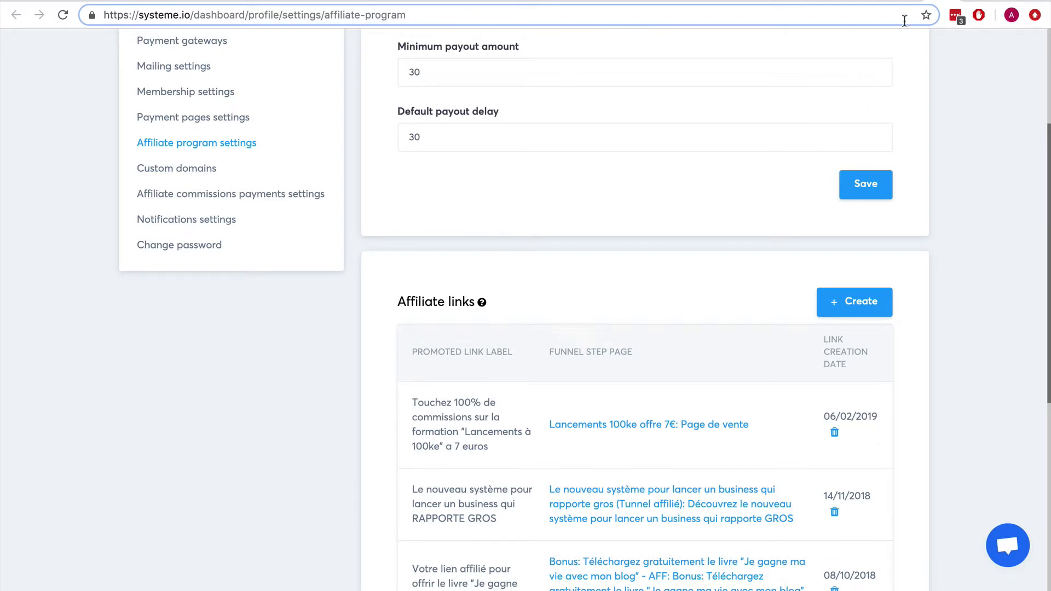
pyautogui.click(887, 1)
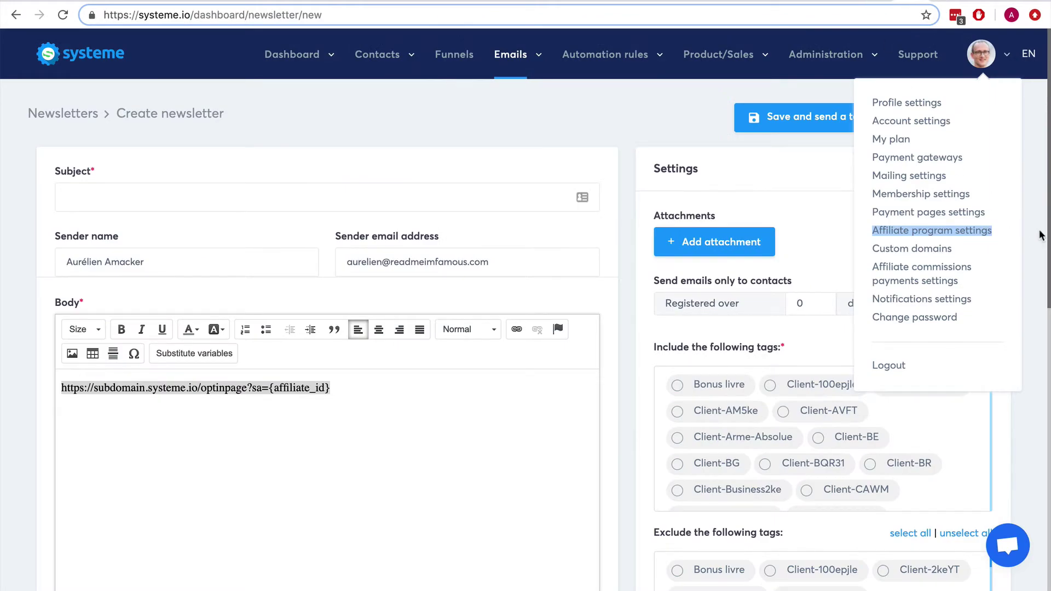
pyautogui.scroll(-8, 1017, 259)
pyautogui.scroll(-4, 1017, 259)
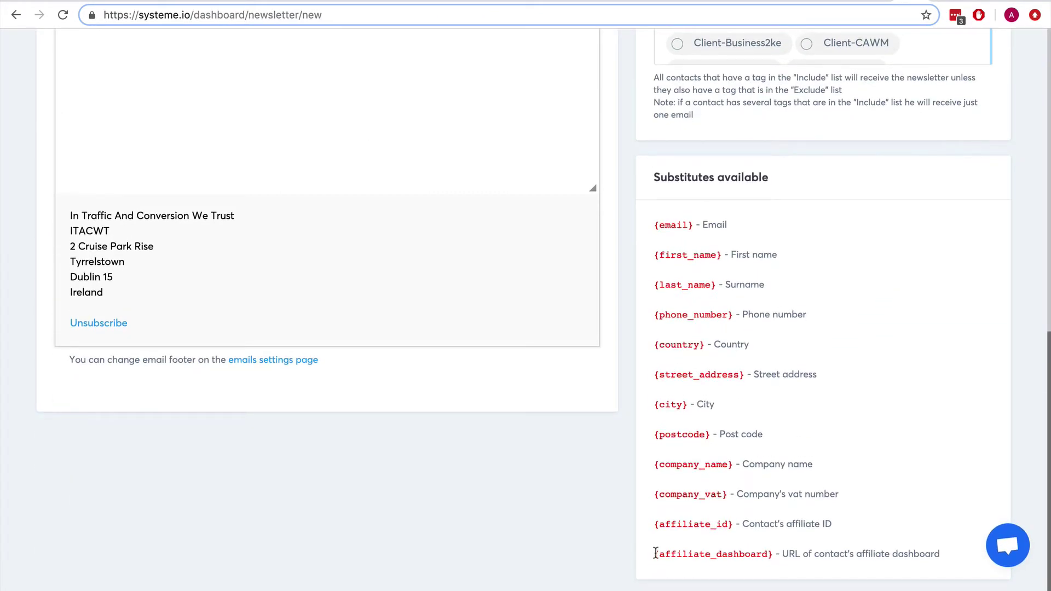
pyautogui.moveTo(655, 551); pyautogui.dragTo(773, 554)
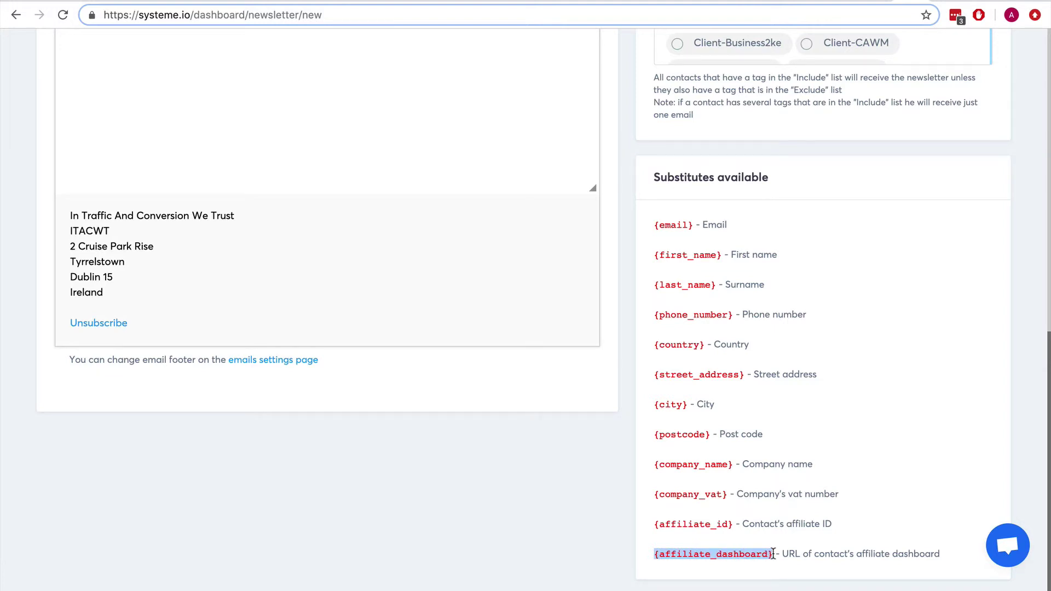
pyautogui.scroll(12, 918, 347)
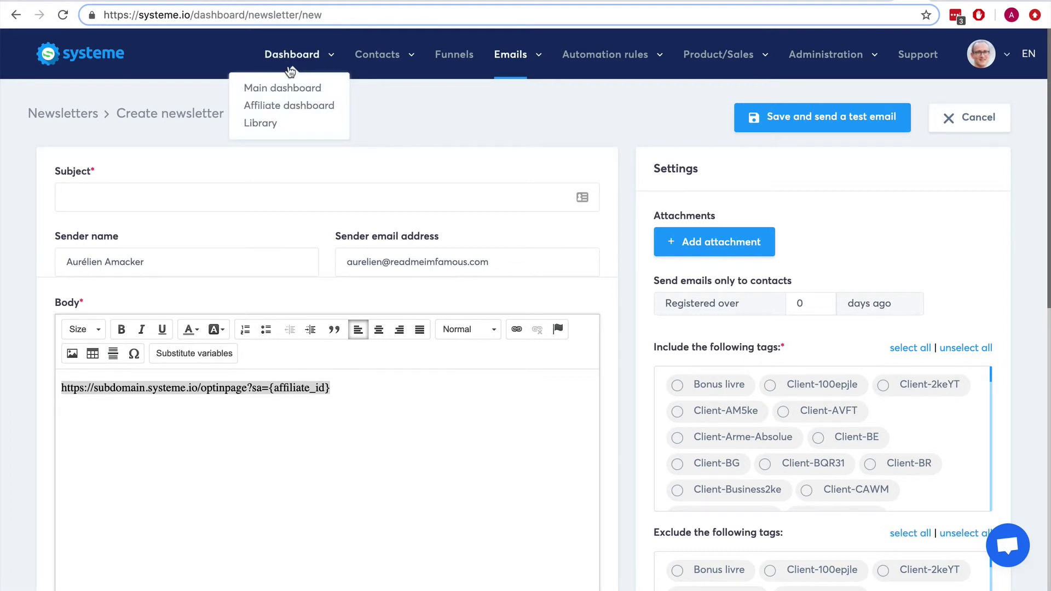
# Open the Affiliate dashboard in a new tab
pyautogui.rightClick(289, 111)
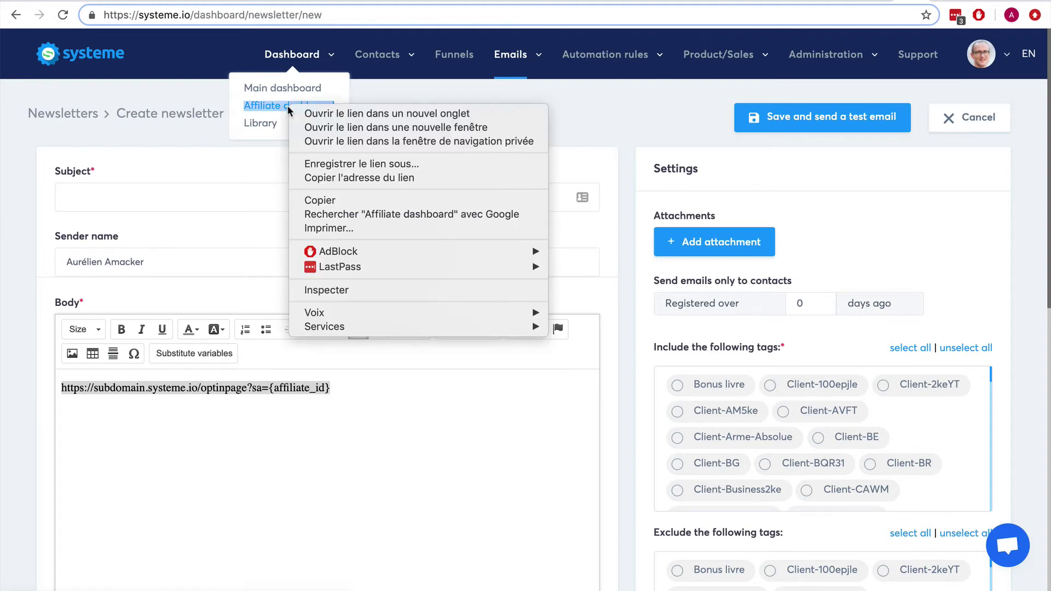
pyautogui.click(156, 86)
pyautogui.moveTo(292, 54)
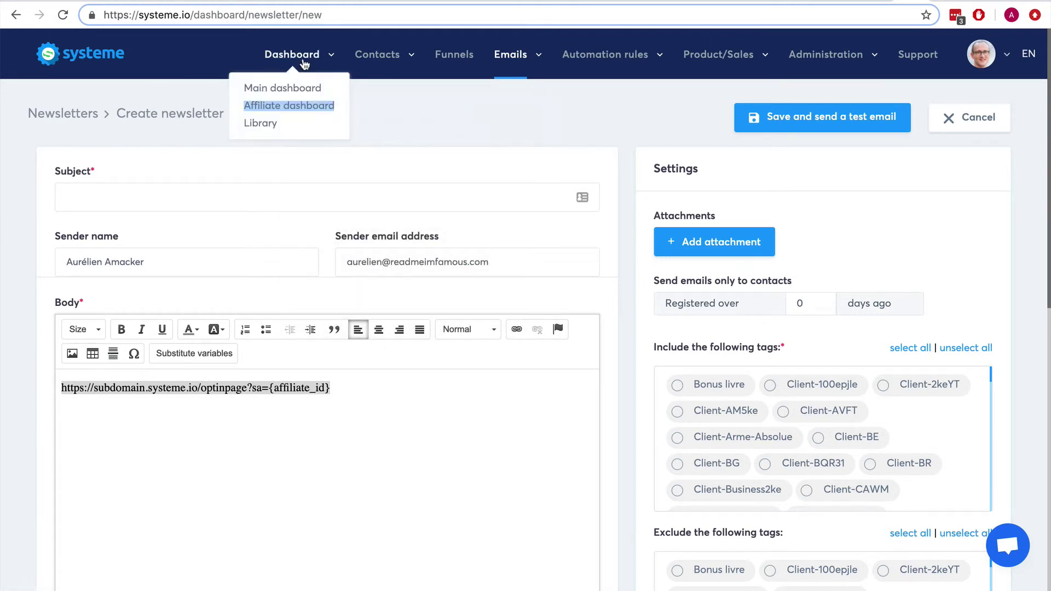
pyautogui.rightClick(293, 109)
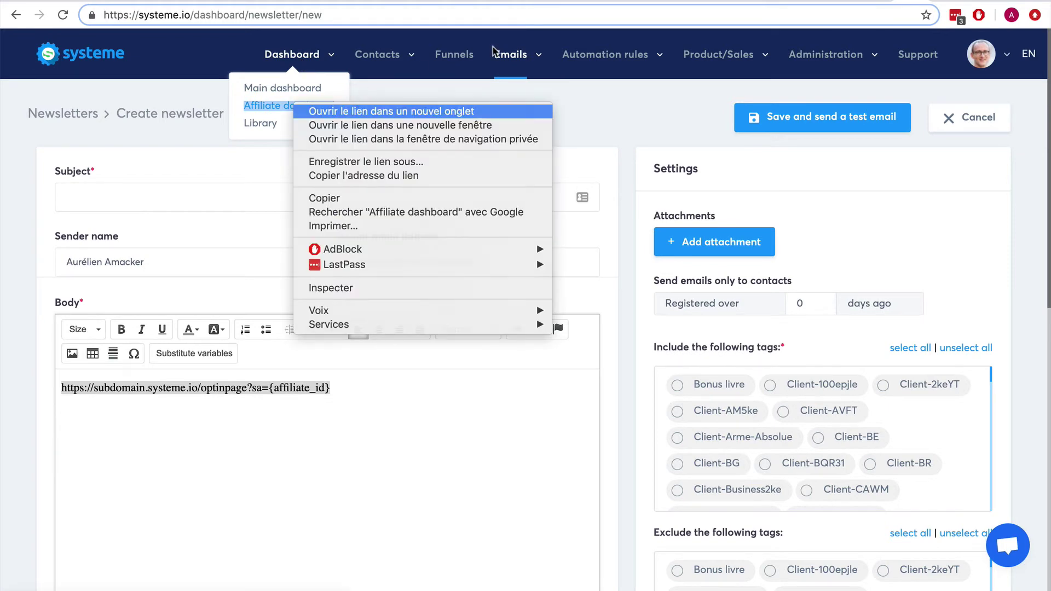
pyautogui.click(309, 112)
pyautogui.hotkey('ctrl', 'Tab')
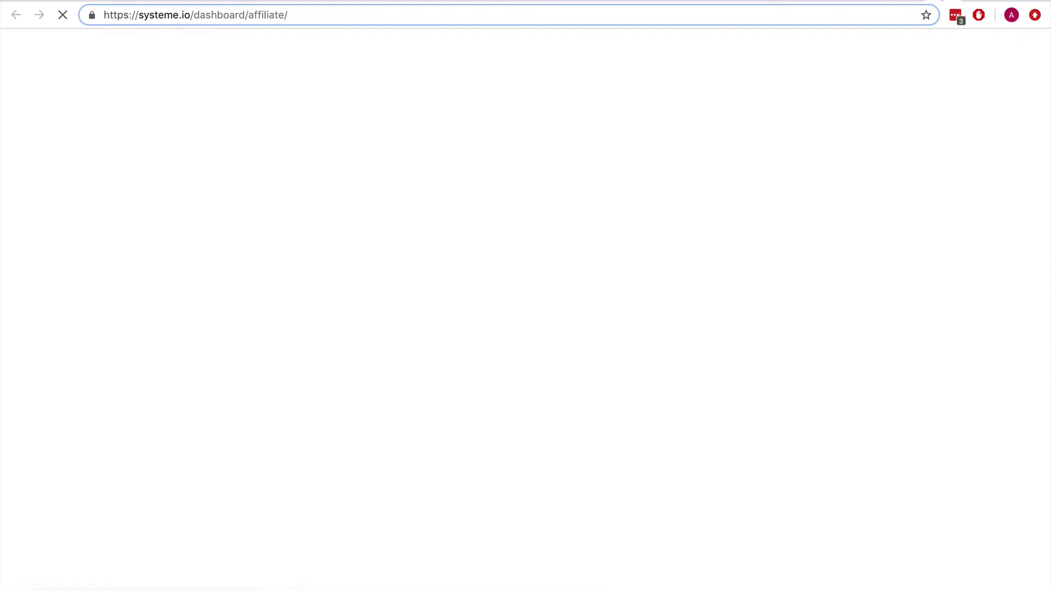
# Review the dashboard's leads, earnings and affiliate links, check the StackEdit notes, and return to systeme.io
pyautogui.scroll(-10, 994, 209)
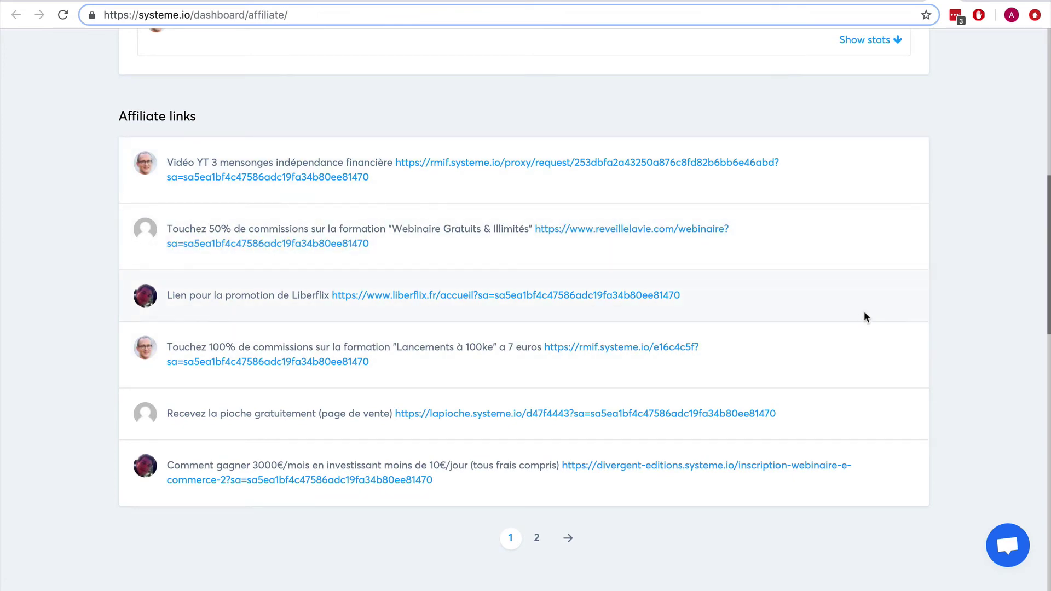
pyautogui.scroll(2, 962, 290)
pyautogui.scroll(10, 962, 289)
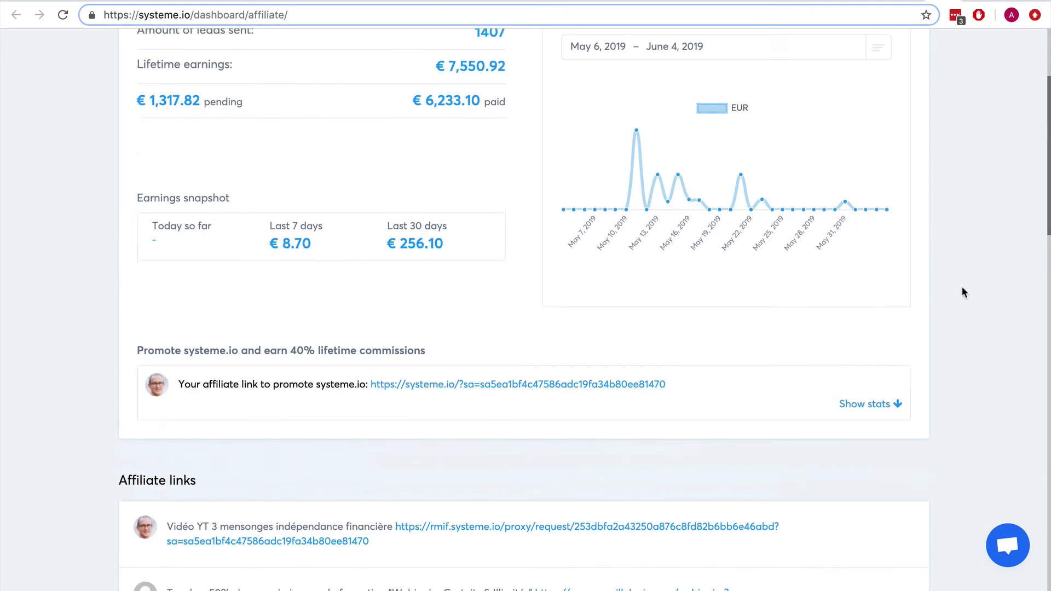
pyautogui.scroll(2, 962, 292)
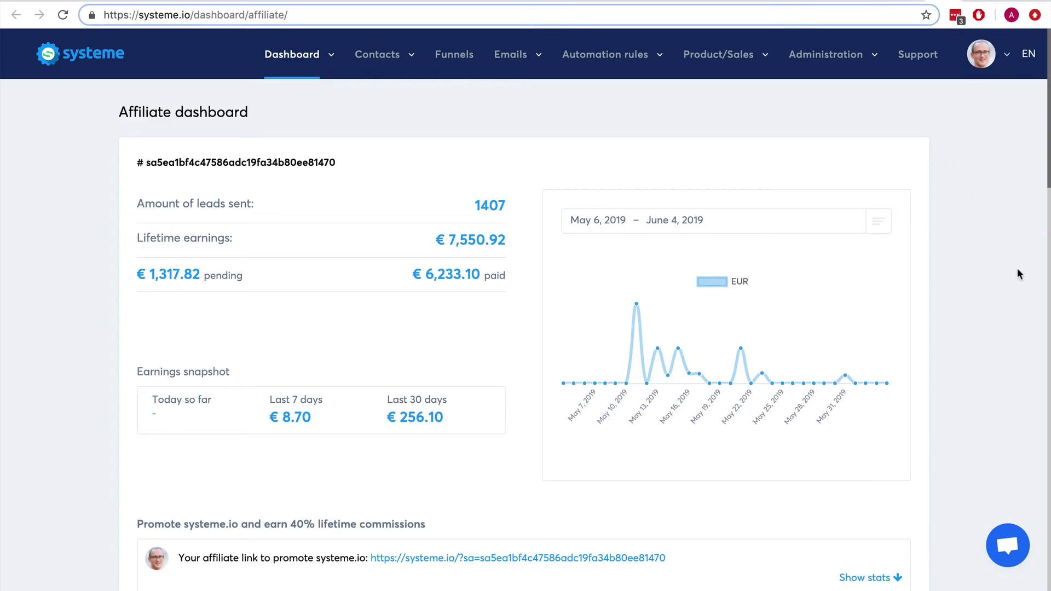
pyautogui.scroll(-8, 1017, 268)
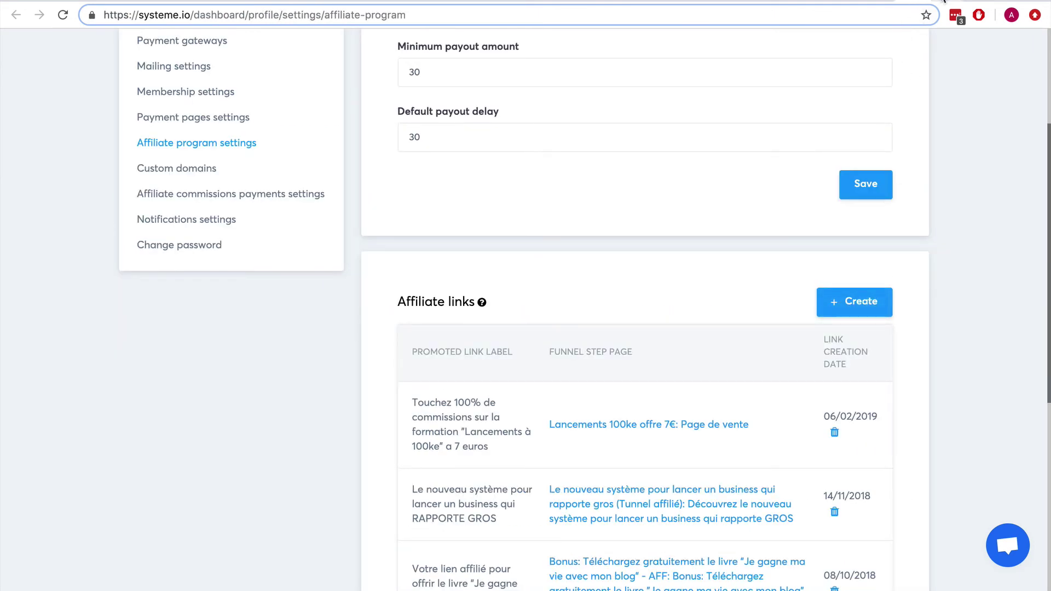
pyautogui.click(942, 2)
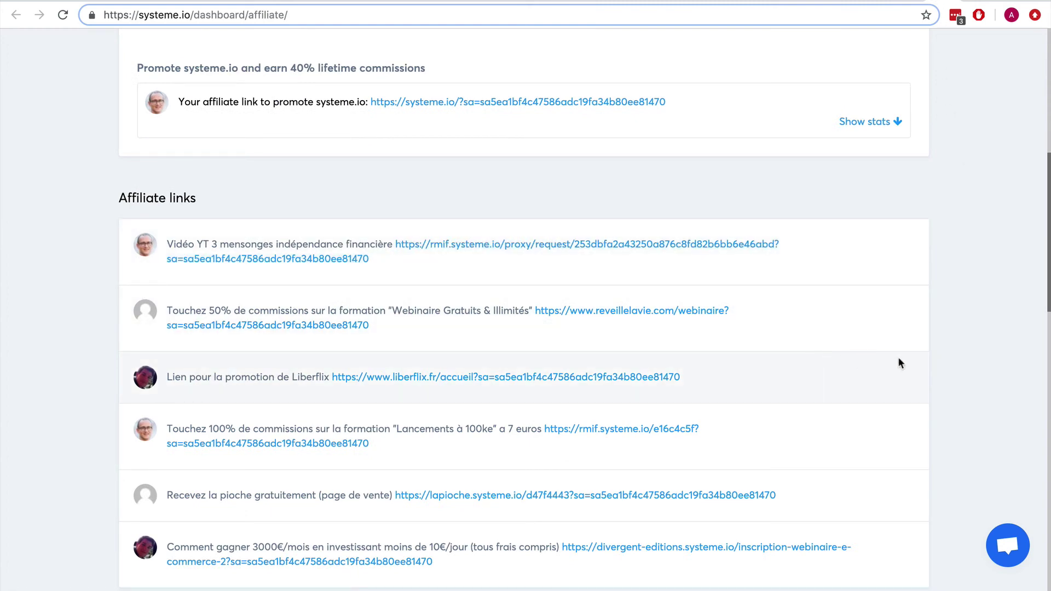
pyautogui.scroll(8, 898, 364)
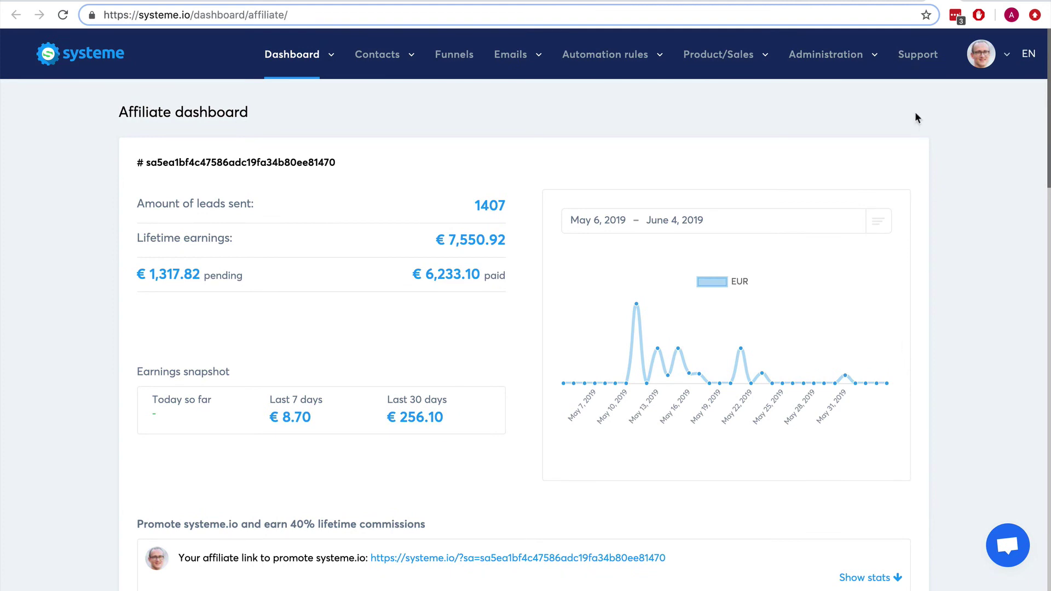
pyautogui.click(974, 4)
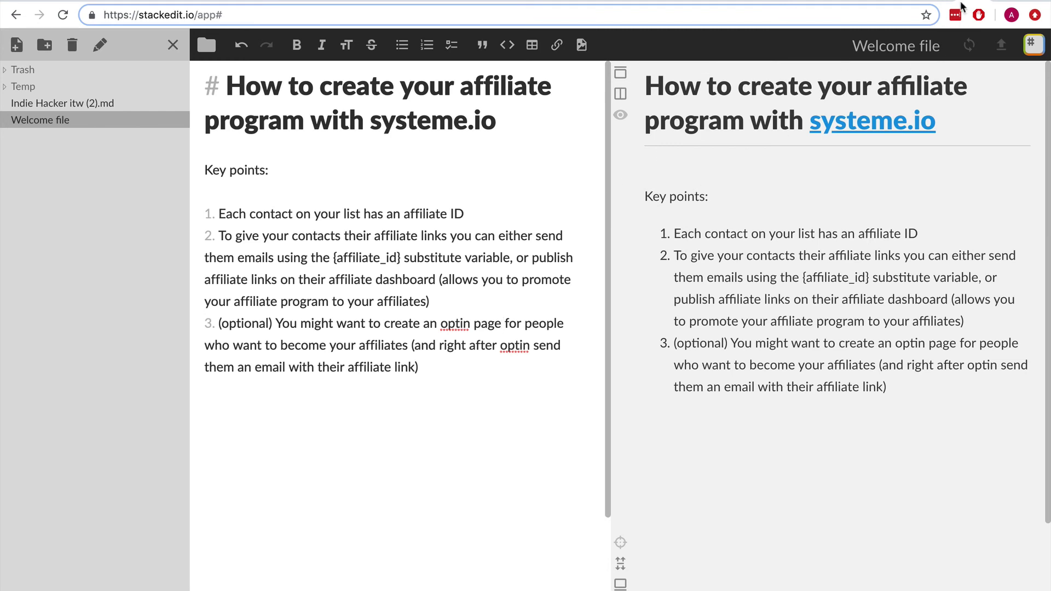
pyautogui.click(943, 2)
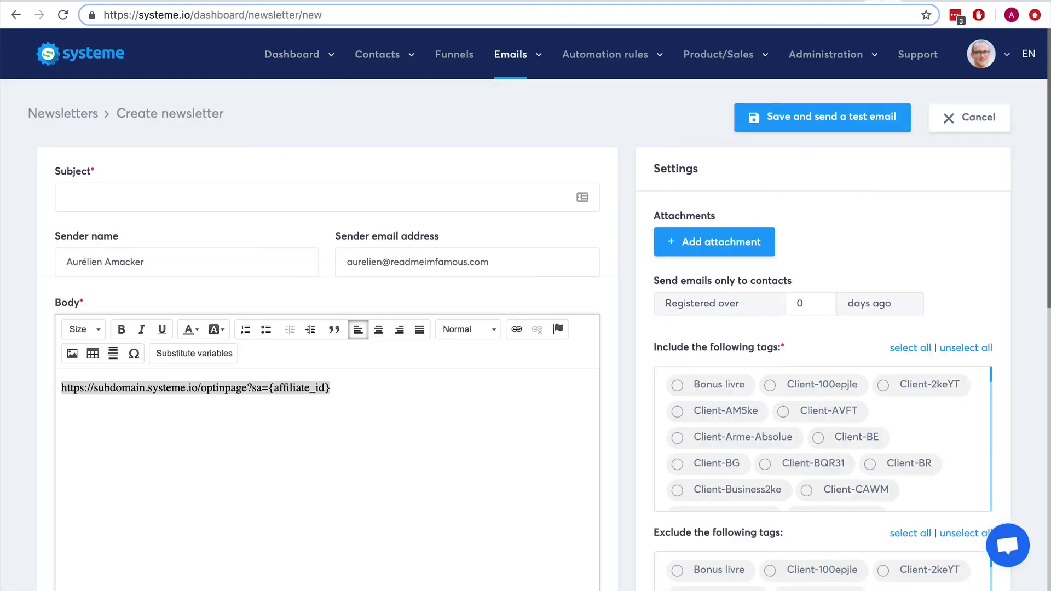